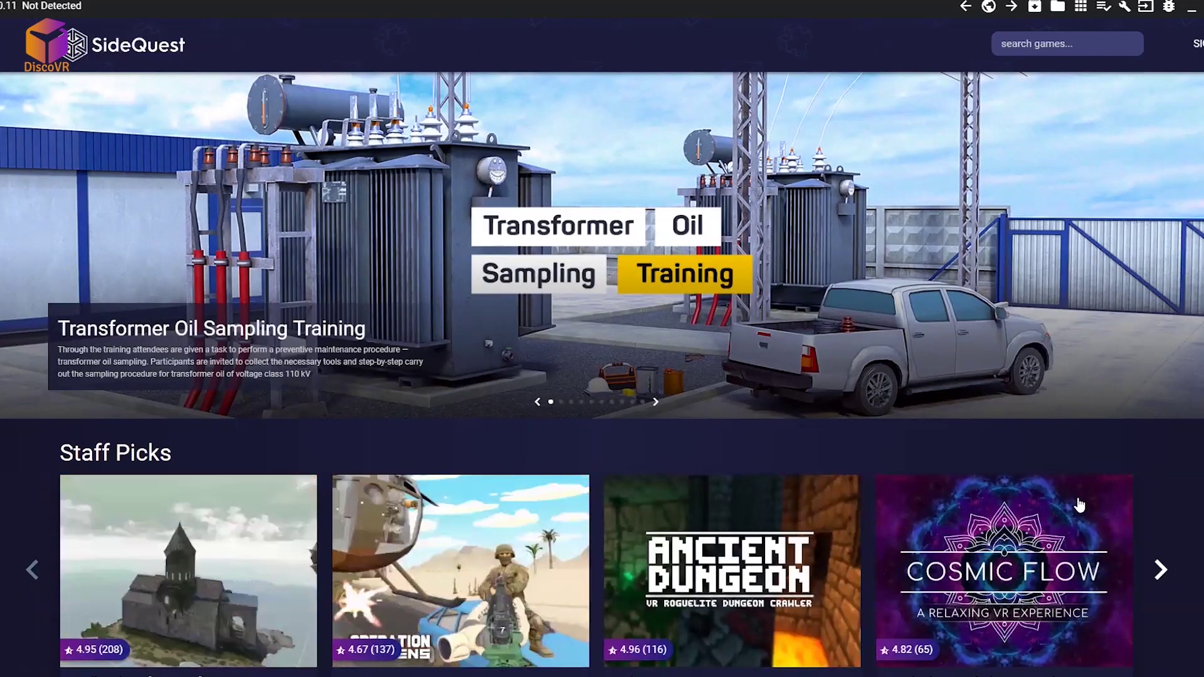
Step: Scroll the SideQuest store past Staff Picks to the all games & apps grid and tag list
scroll(1097, 501, down, 3)
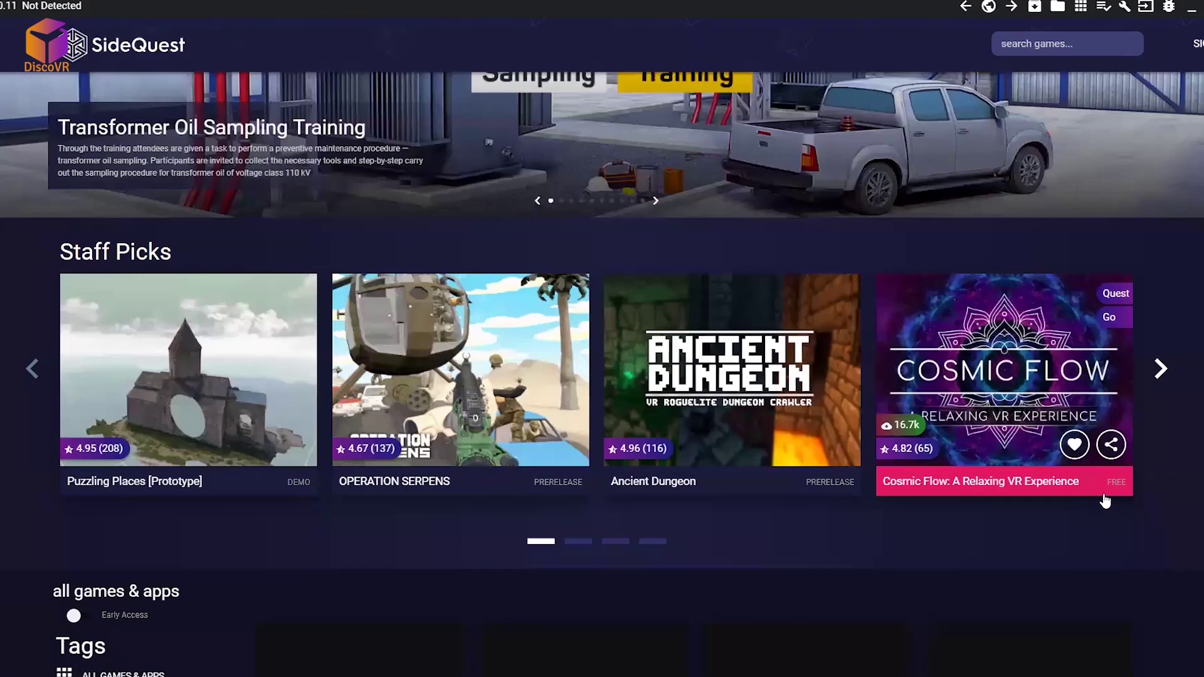
scroll(1105, 500, down, 7)
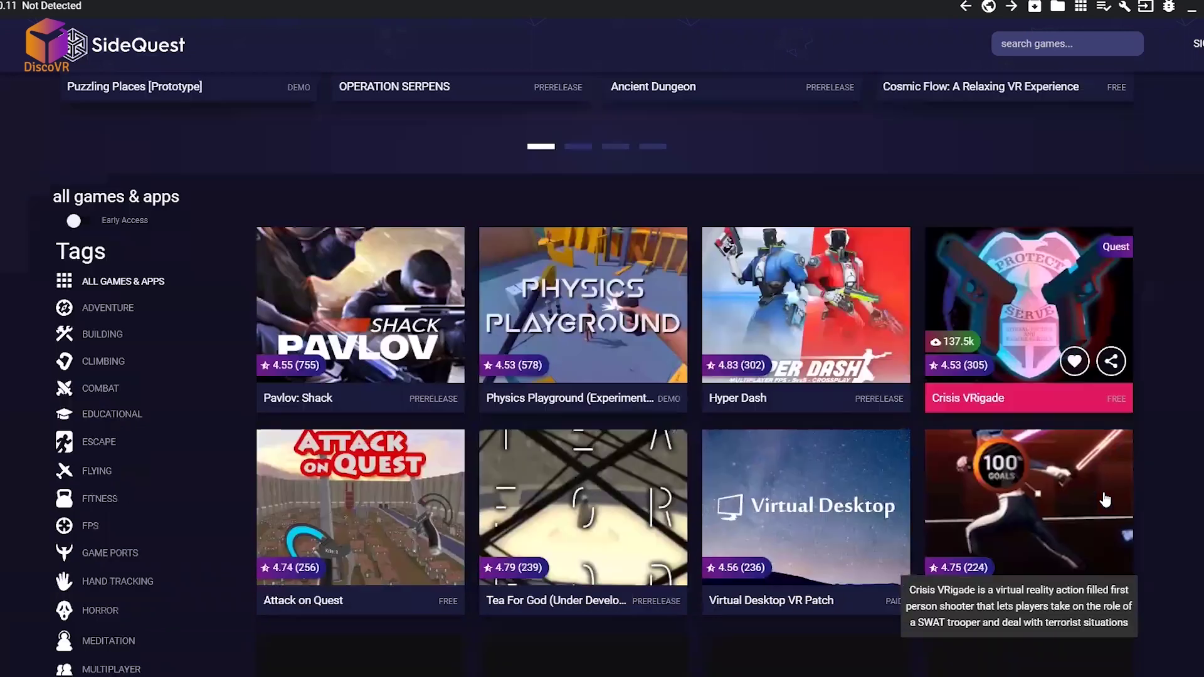
scroll(1105, 499, down, 6)
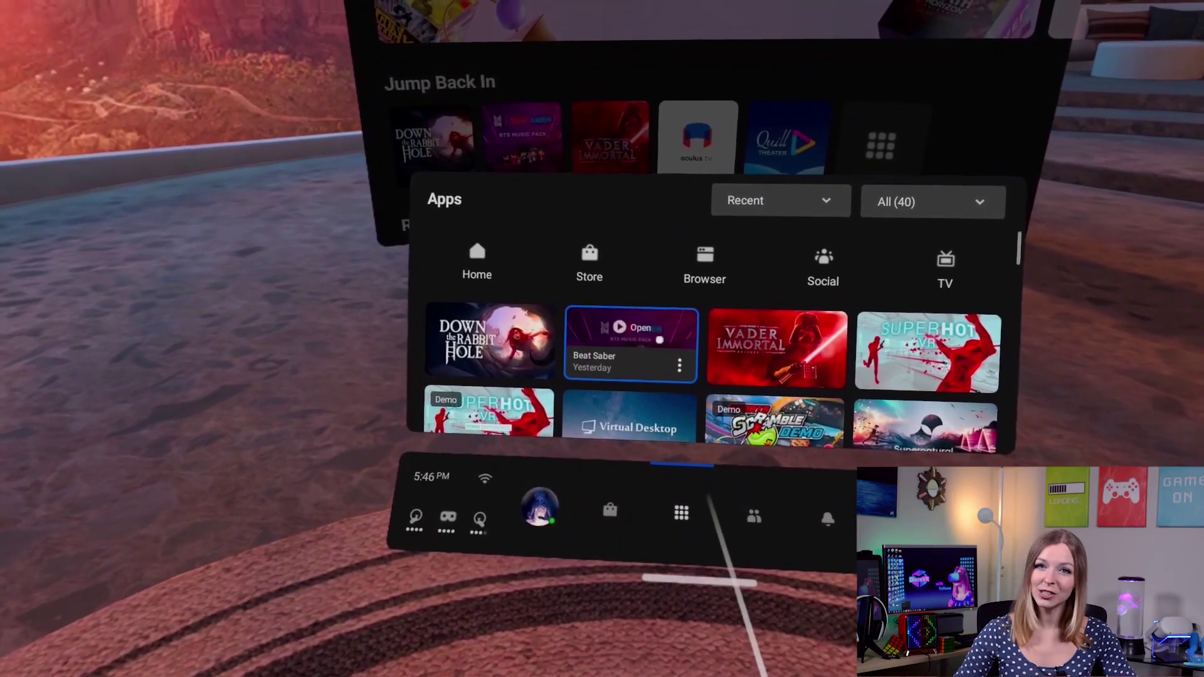
Step: Launch Beat Saber and play Commercial Pumping from Original Soundtrack Vol. 1 in Solo
click(658, 343)
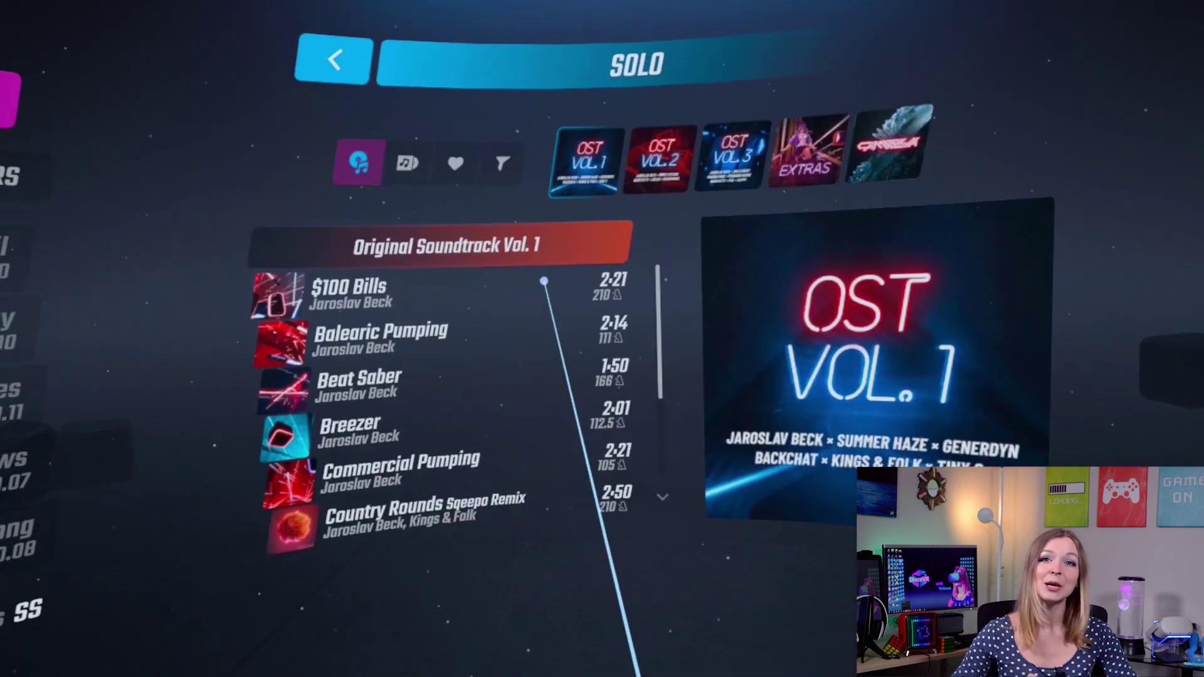
click(605, 299)
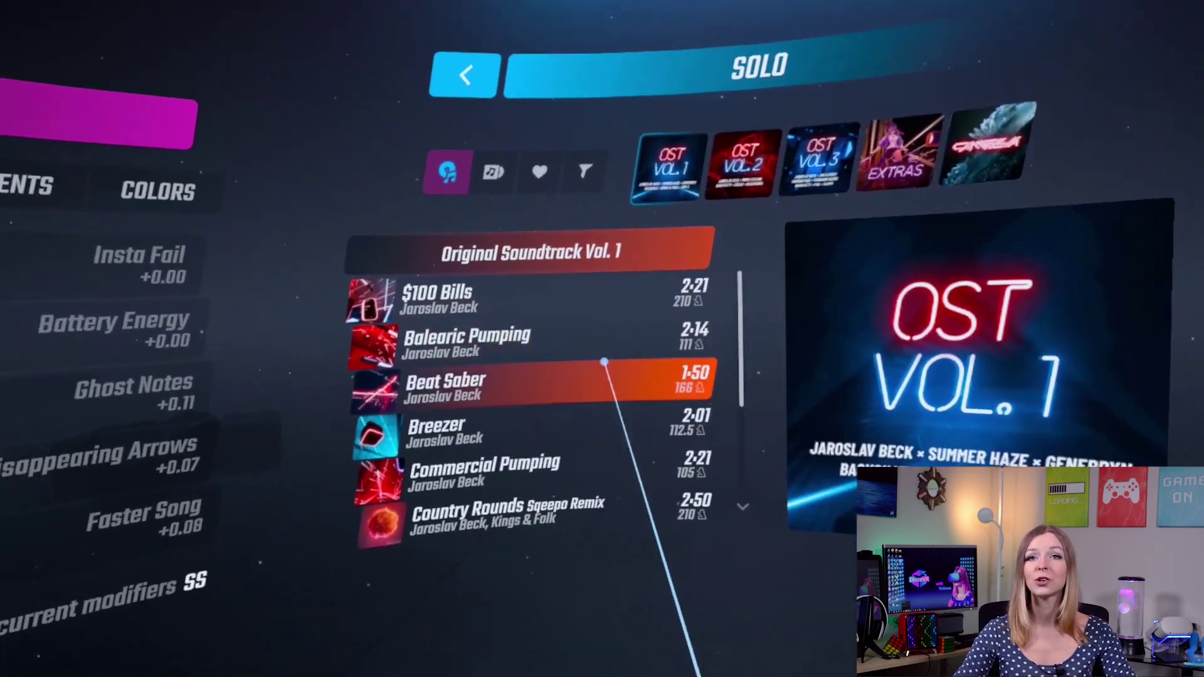
click(602, 471)
click(683, 472)
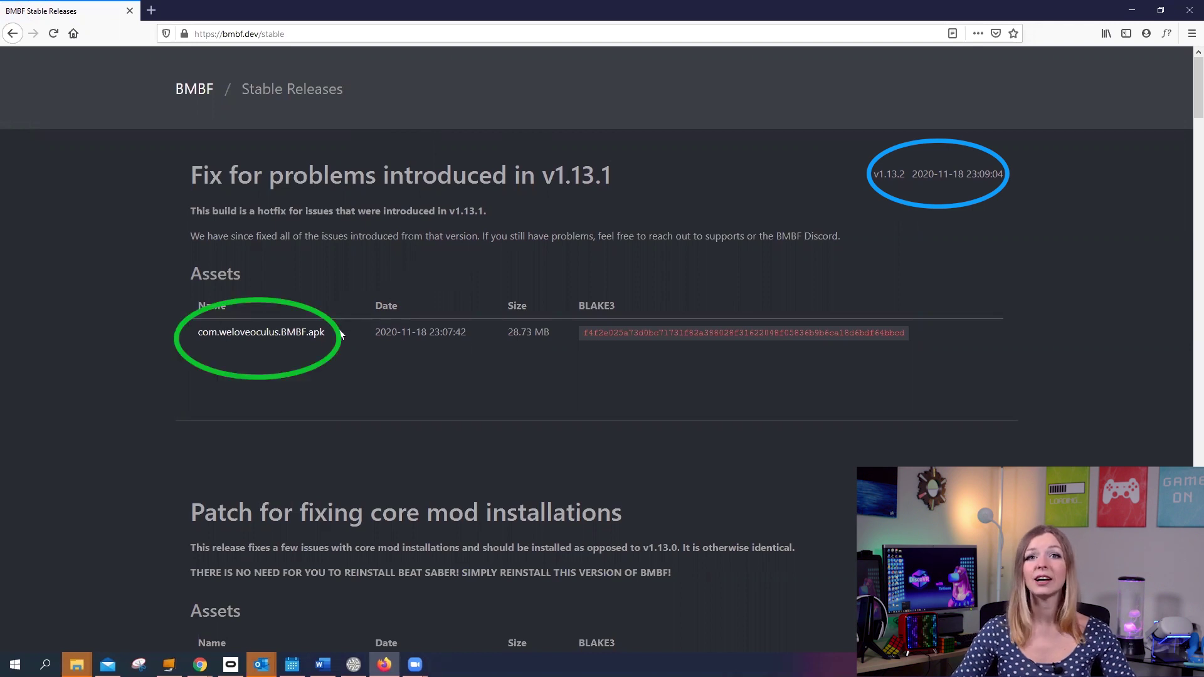
Step: Download com.weloveoculus.BMBF.apk from the v1.13.2 stable release
click(292, 337)
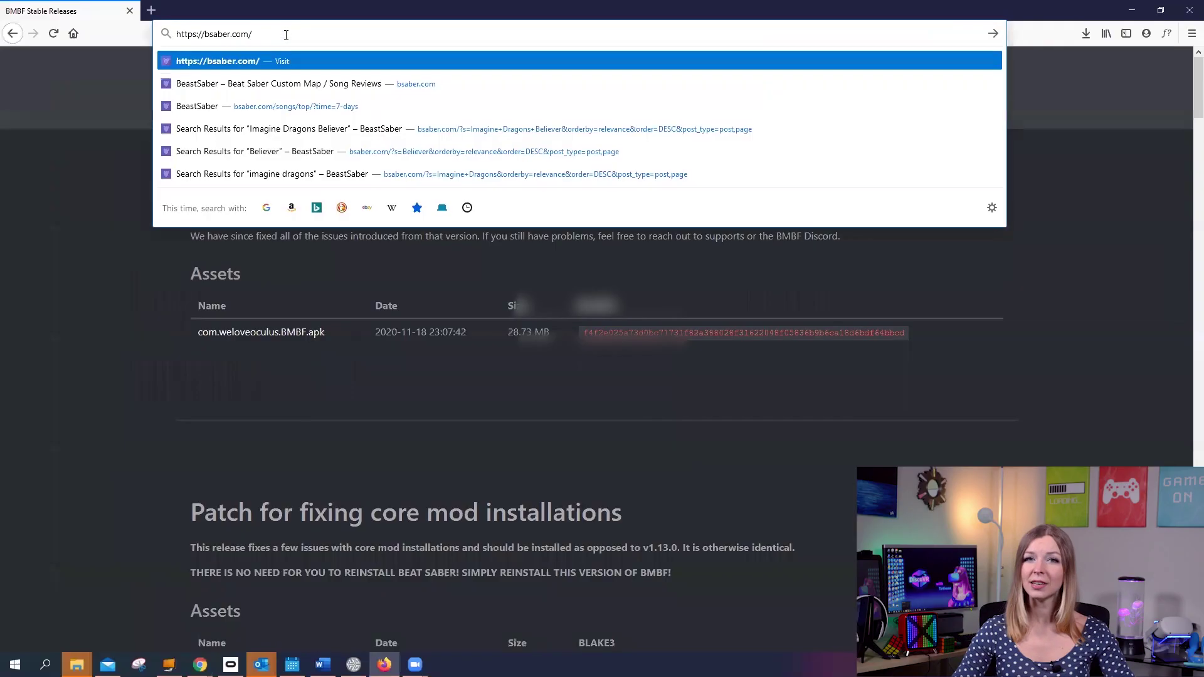
Step: Go to bsaber.com and register a new account with a username and e-mail address
key(Return)
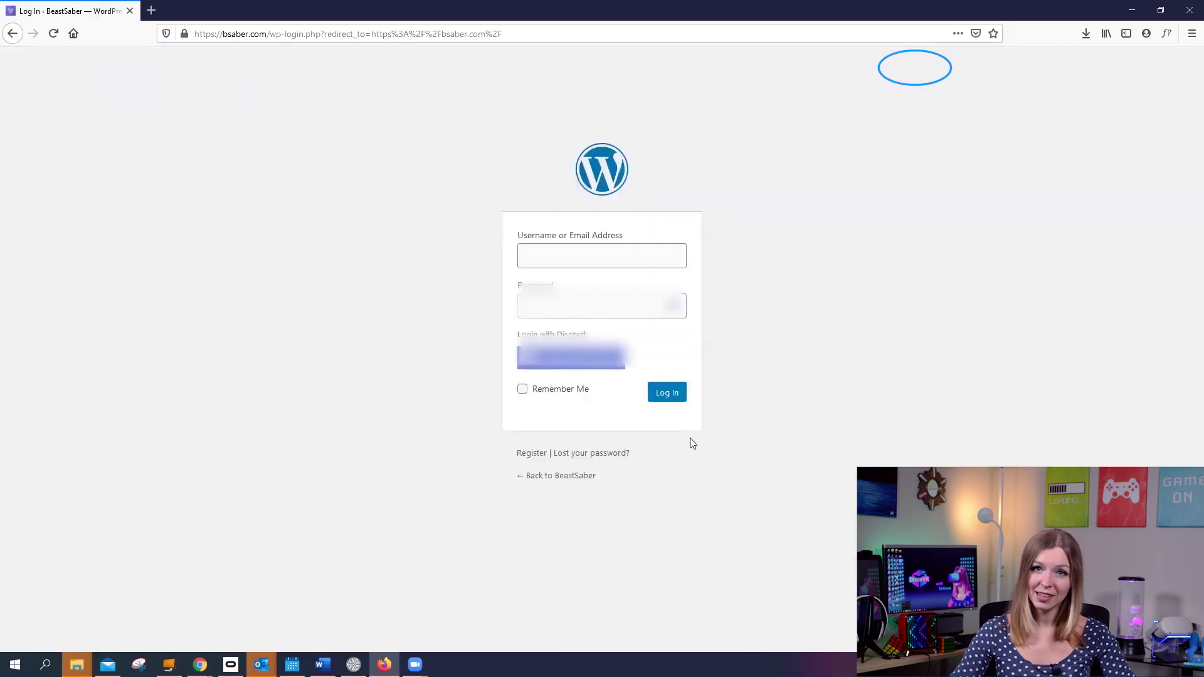
click(533, 458)
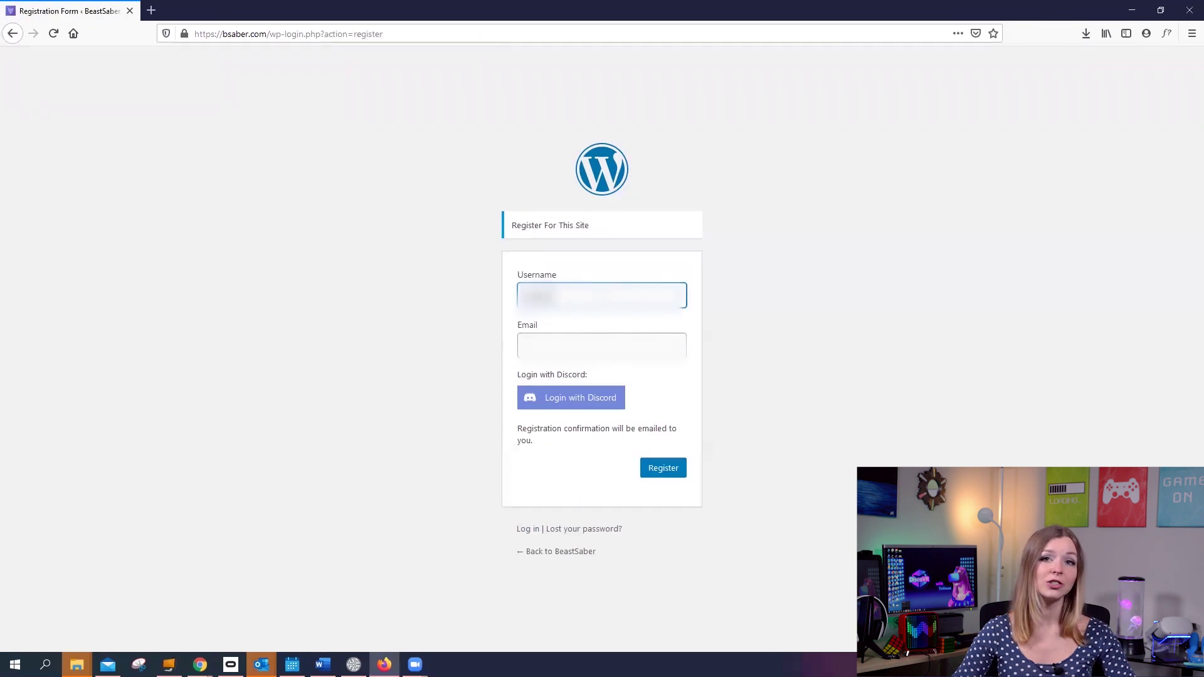
click(588, 339)
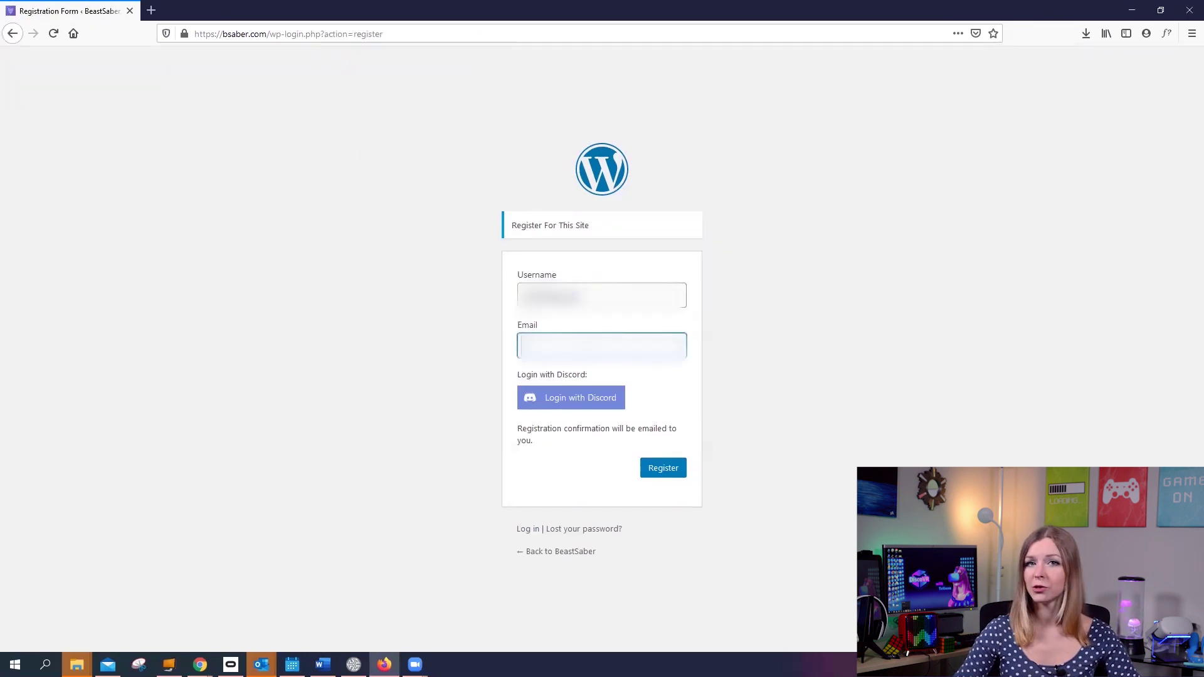
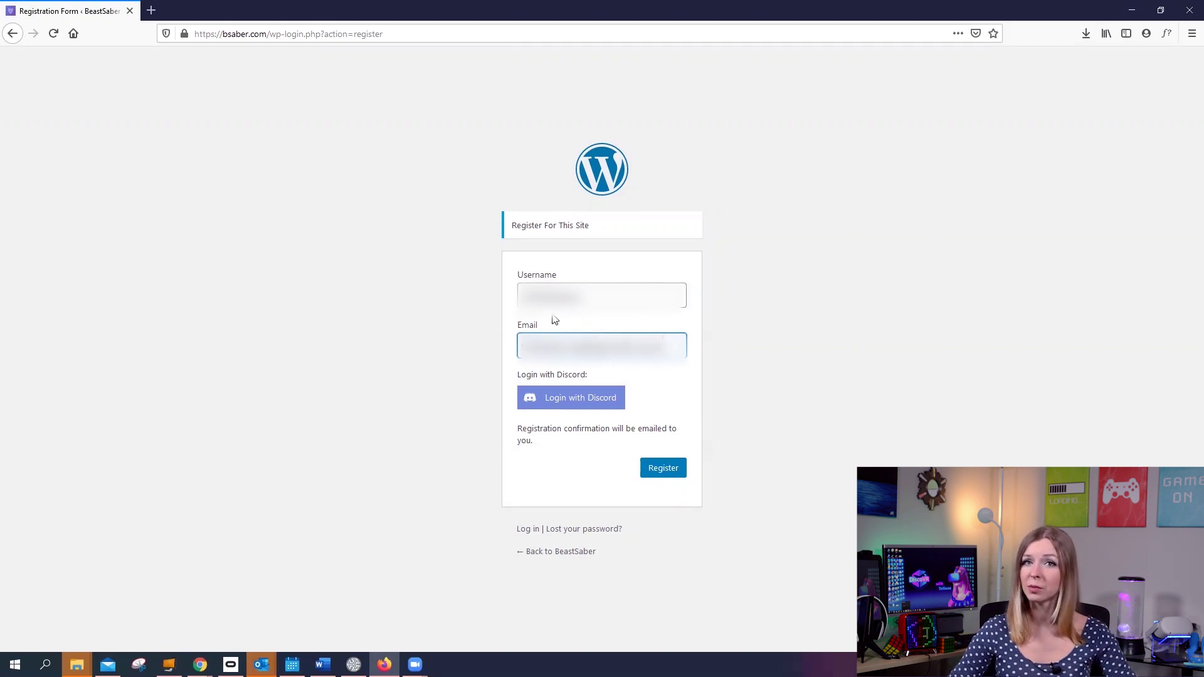
click(665, 470)
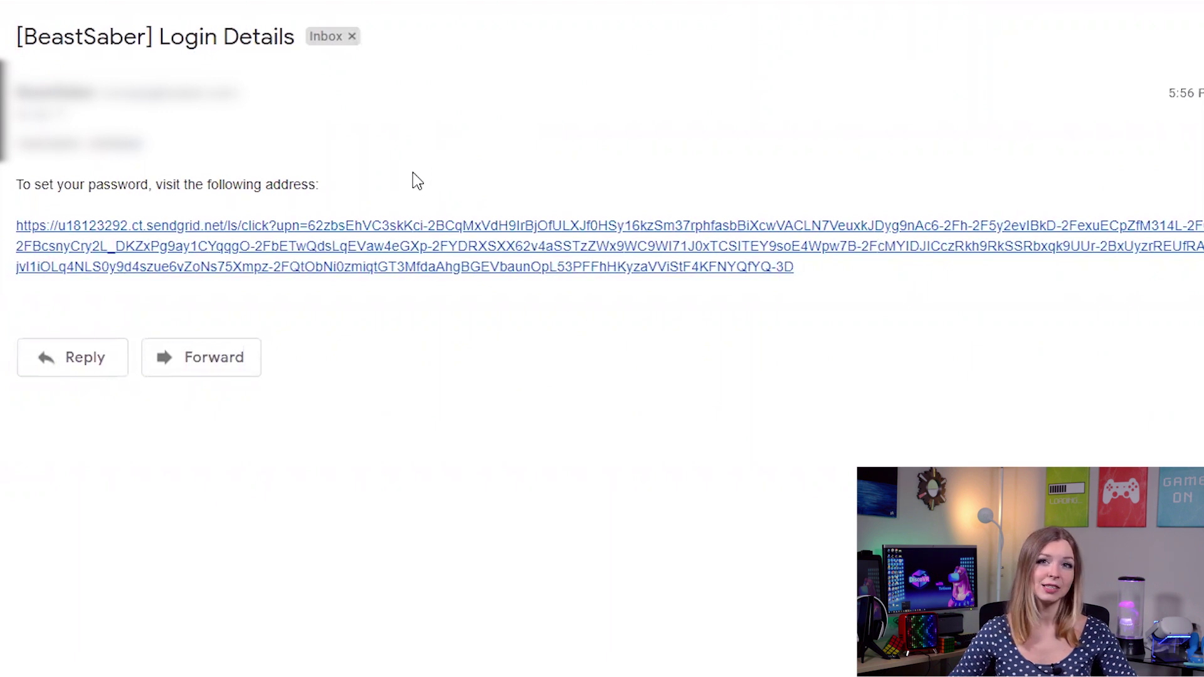
Step: Set the password through the e-mail link, log in, and return to the main BeastSaber site
click(409, 240)
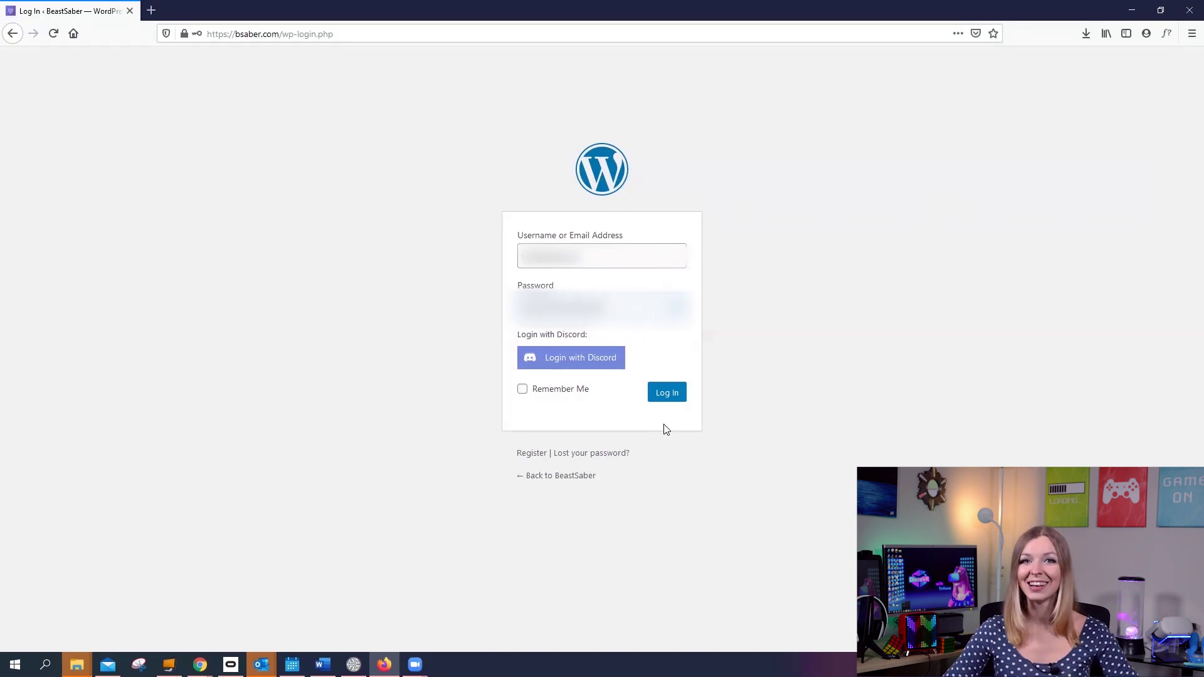
click(667, 395)
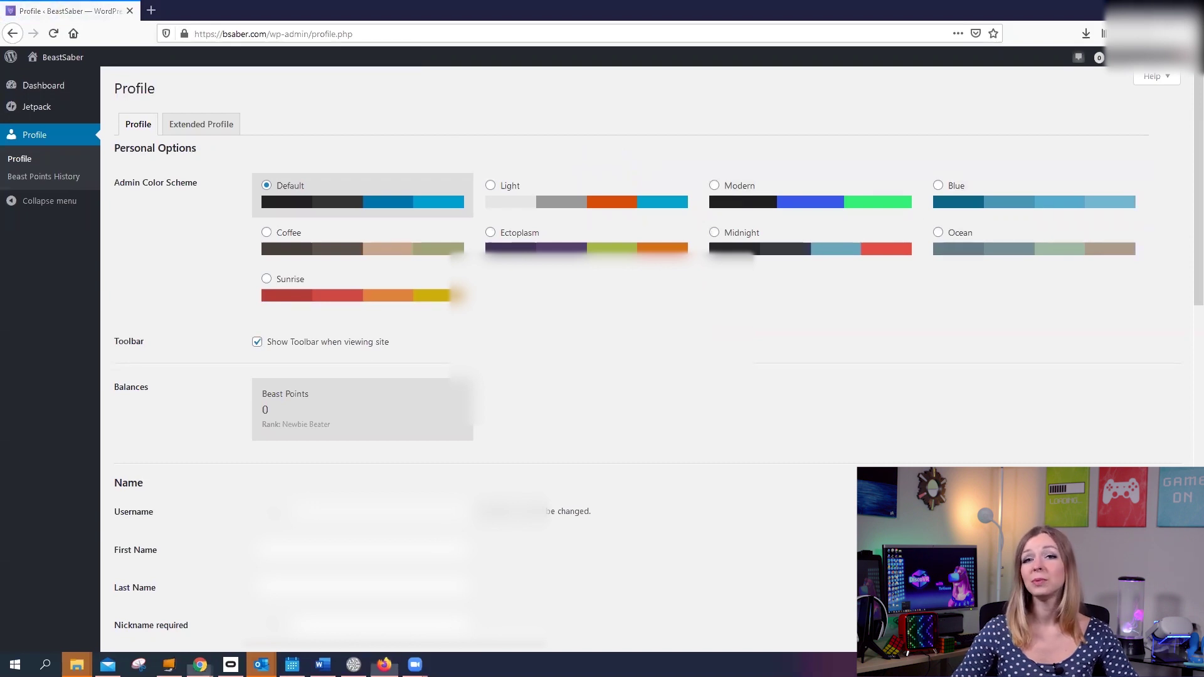
click(65, 60)
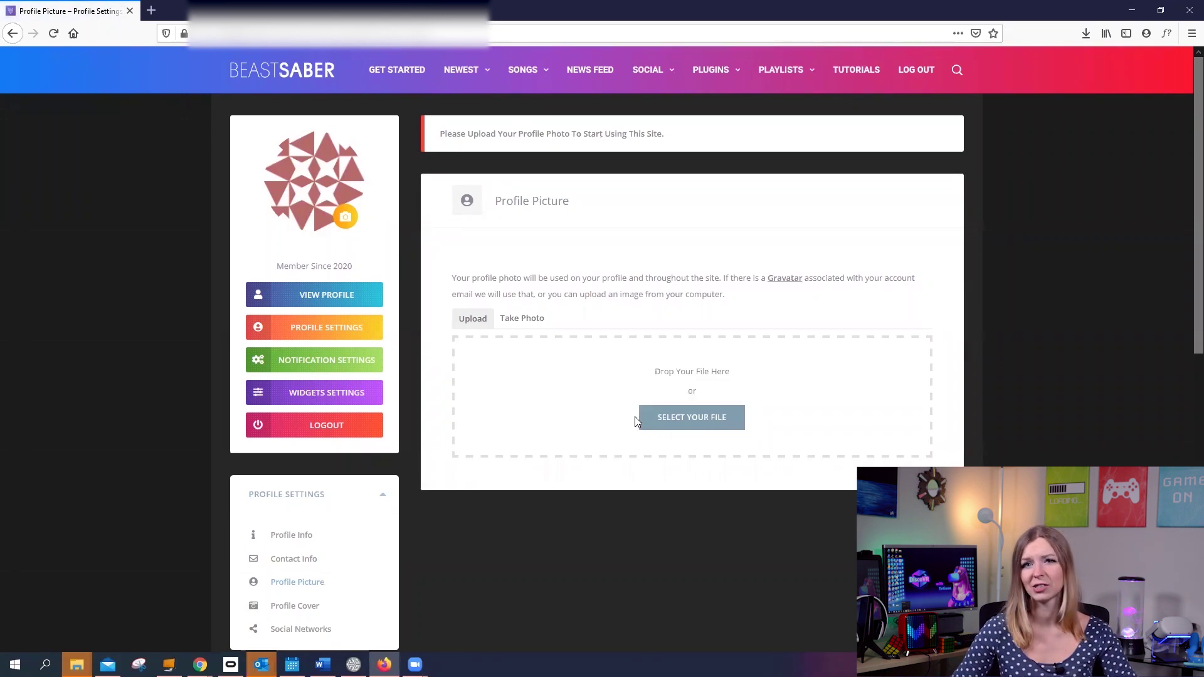
Step: Upload and crop the VR-headset image as the new BeastSaber profile photo
click(645, 418)
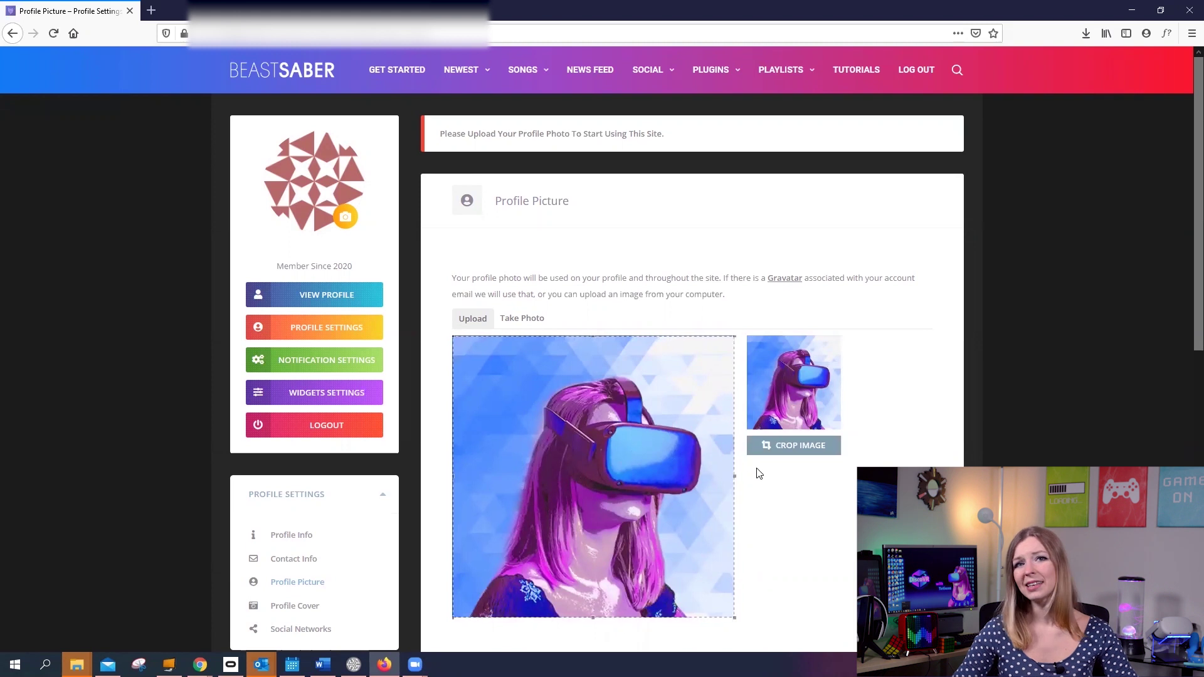
click(779, 447)
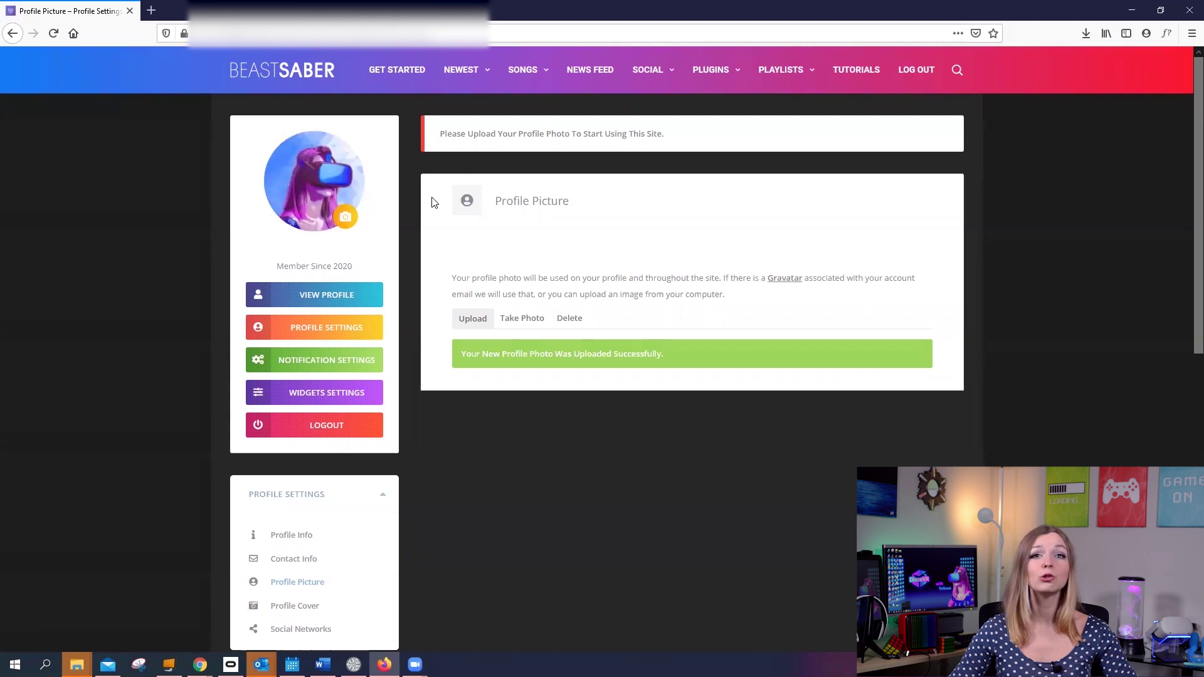
mouse_move(527, 74)
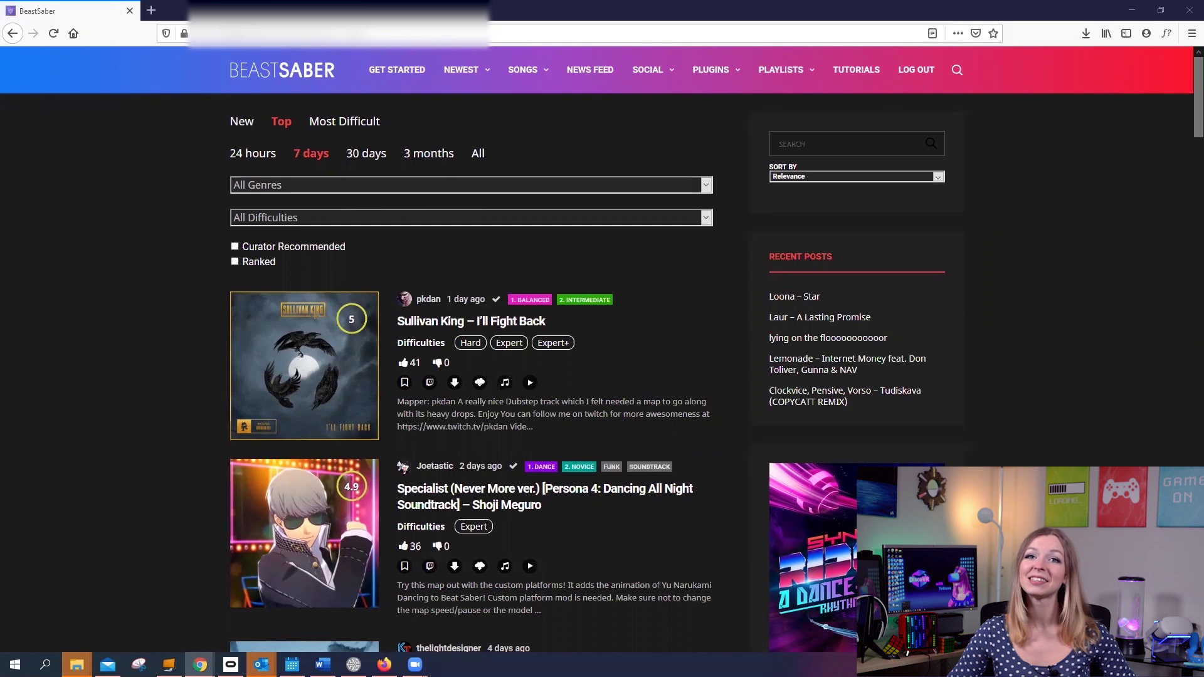
Step: Switch the Top songs filter to All time and browse down the list
click(479, 154)
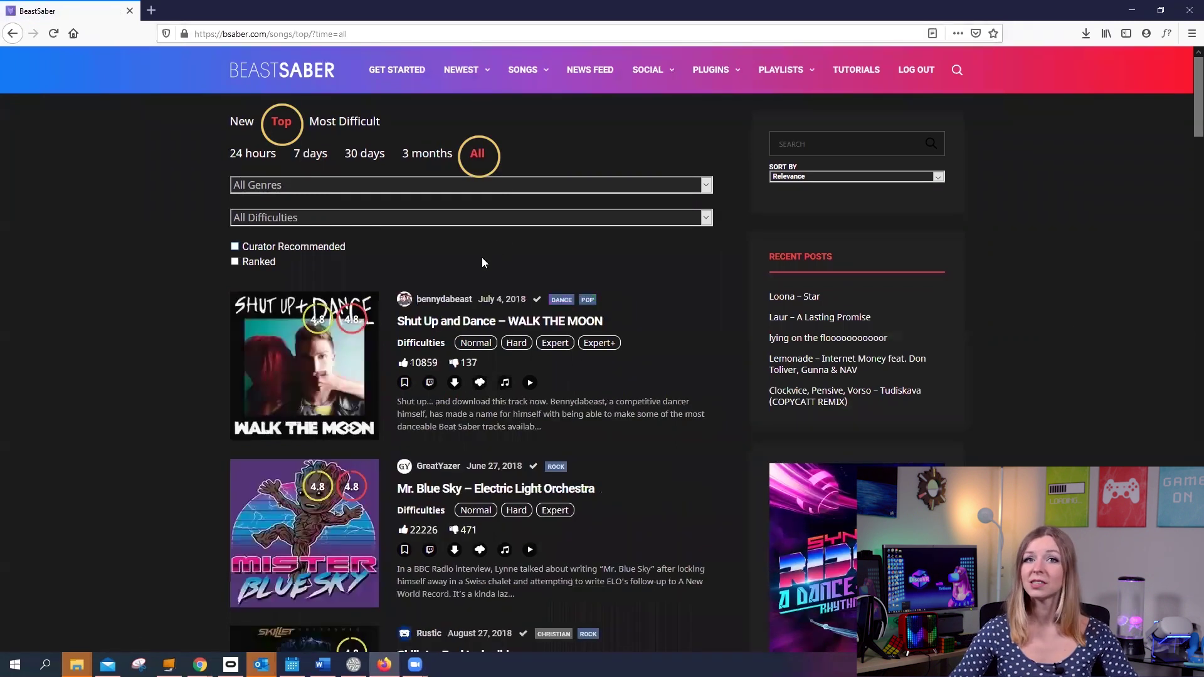
scroll(289, 356, down, 3)
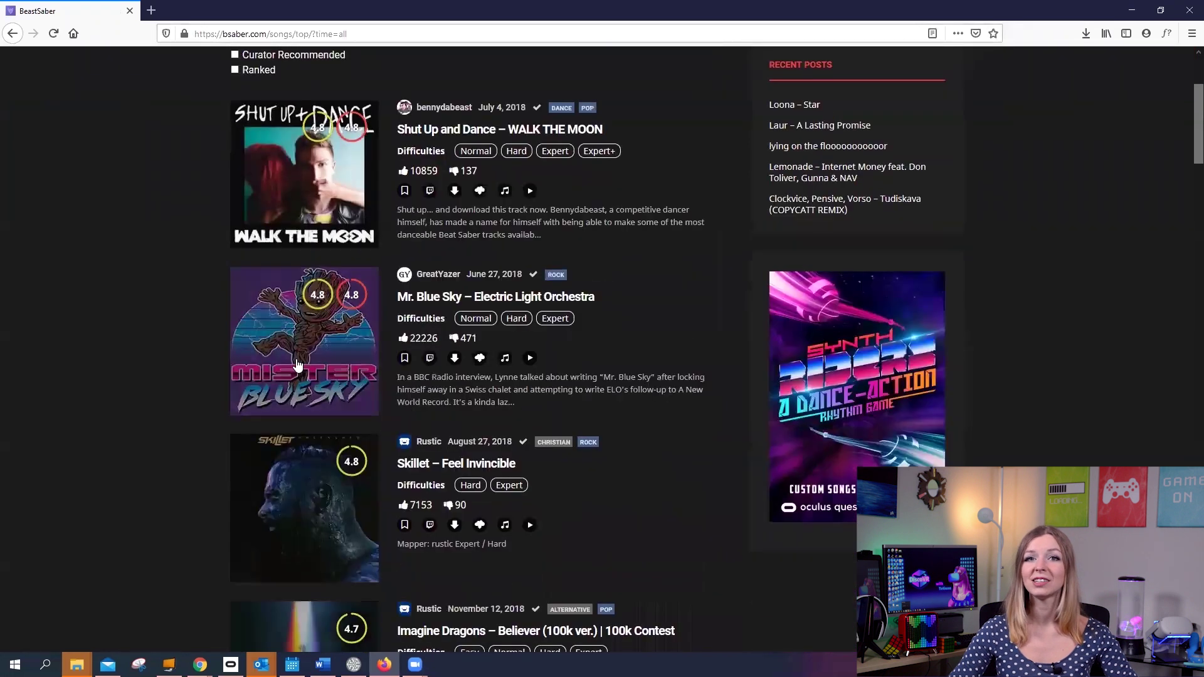
scroll(293, 356, down, 2)
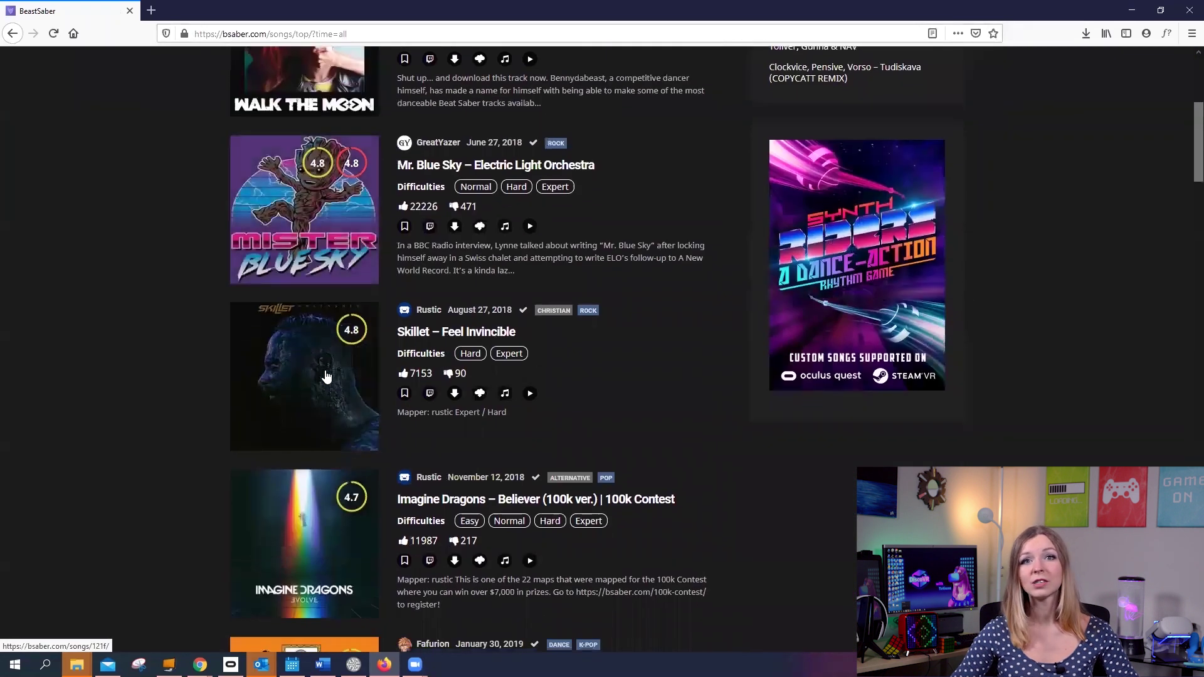
scroll(323, 376, down, 4)
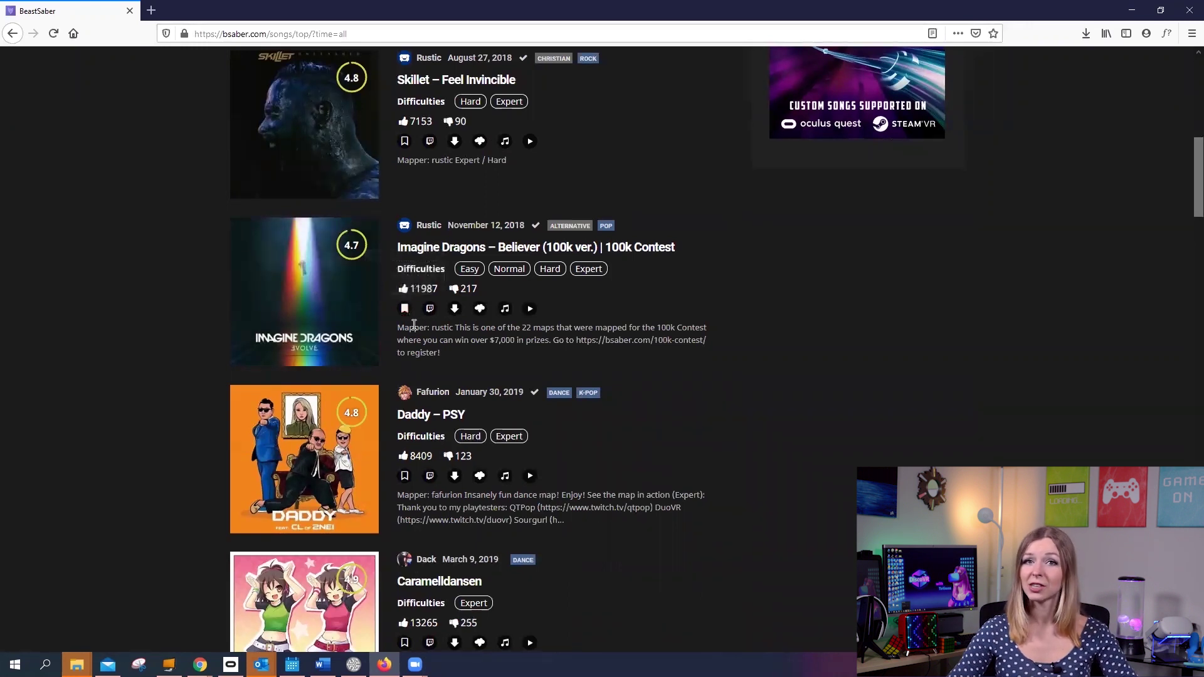
scroll(405, 310, down, 8)
scroll(406, 306, down, 9)
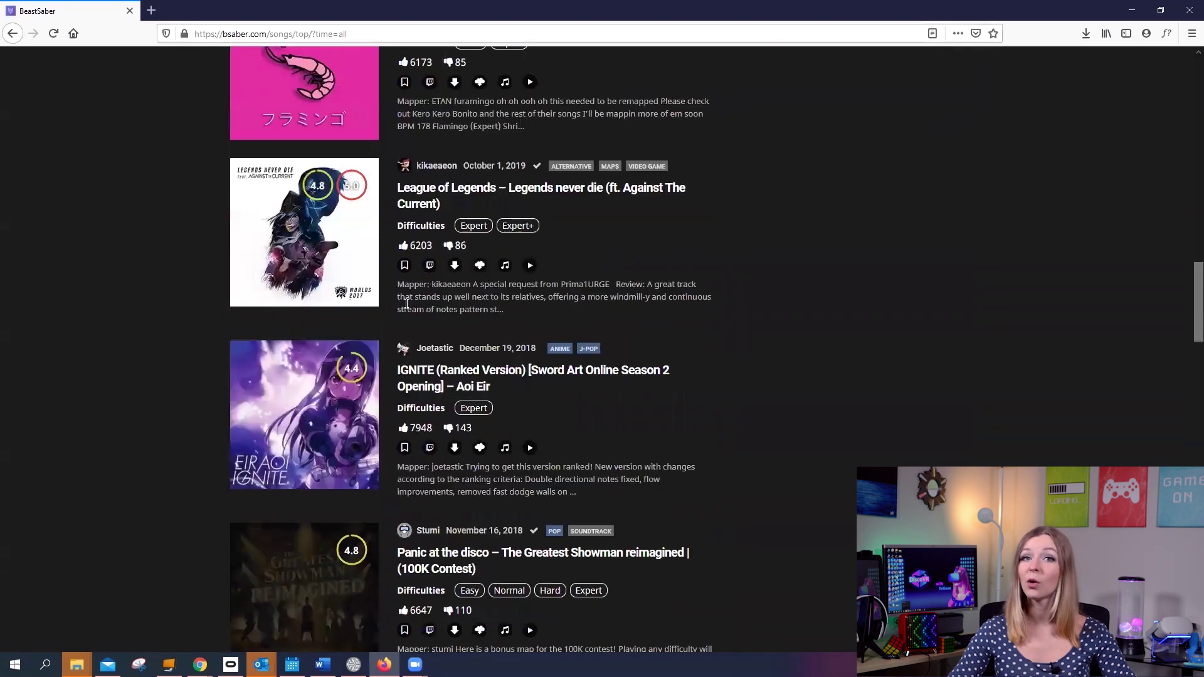
scroll(406, 305, down, 3)
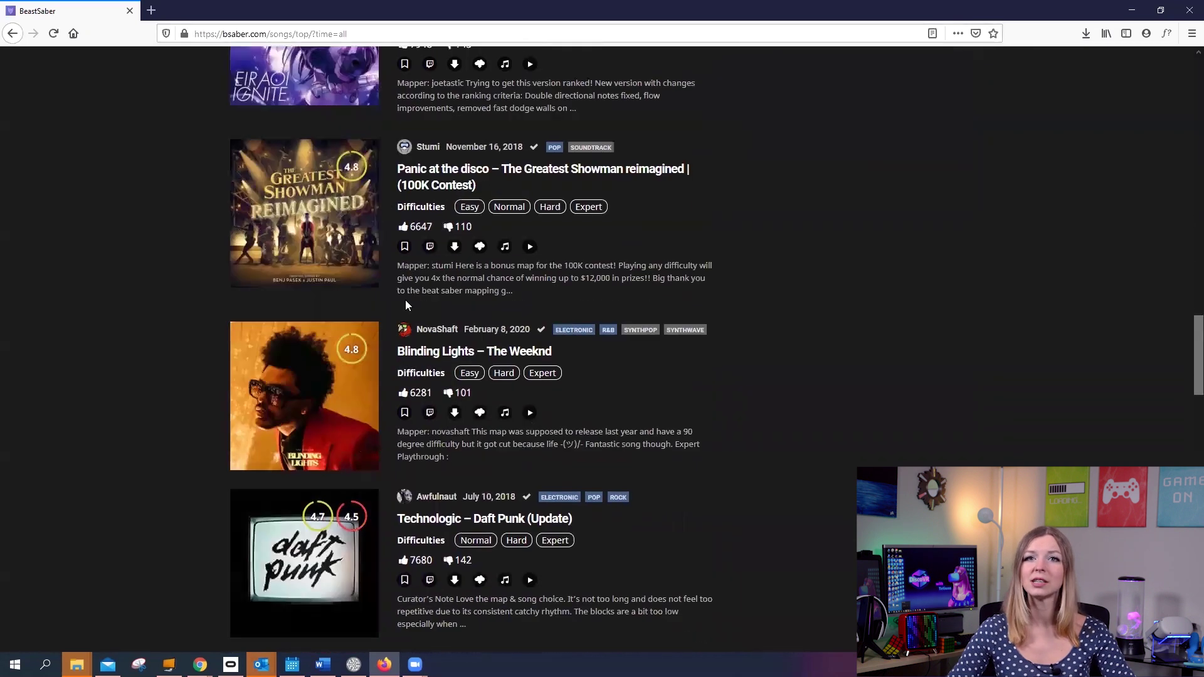
scroll(406, 292, down, 4)
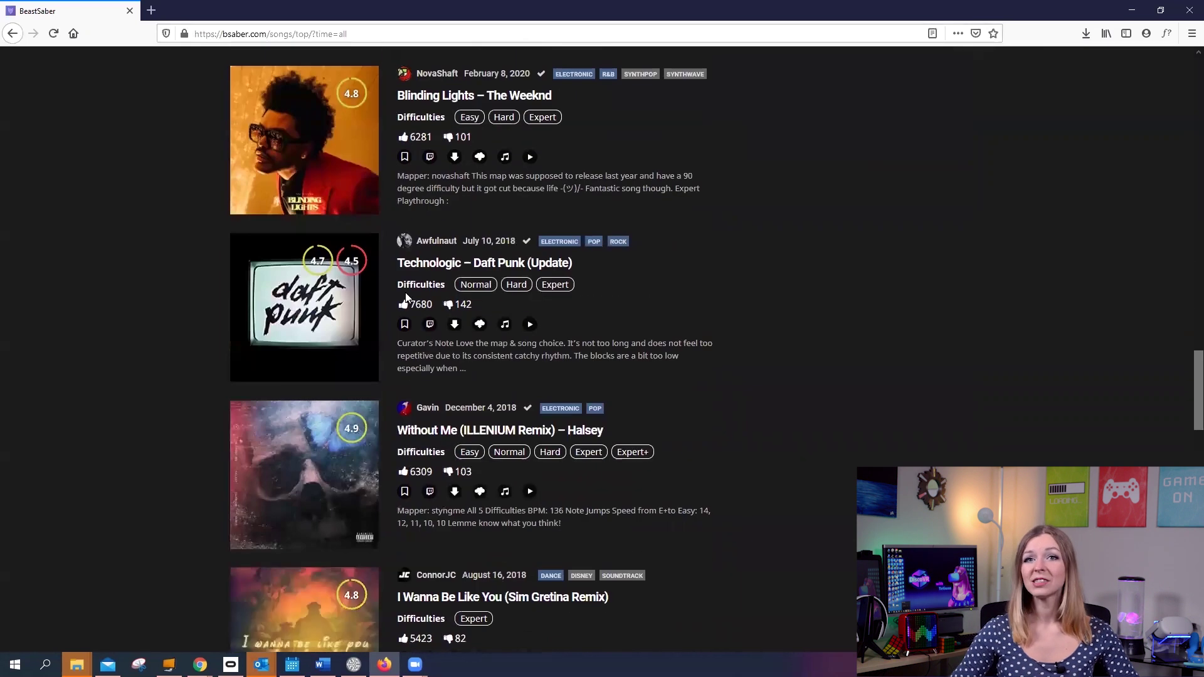
Step: Bookmark the Imagine Dragons – Believer map and keep browsing the all-time top songs
scroll(405, 292, up, 20)
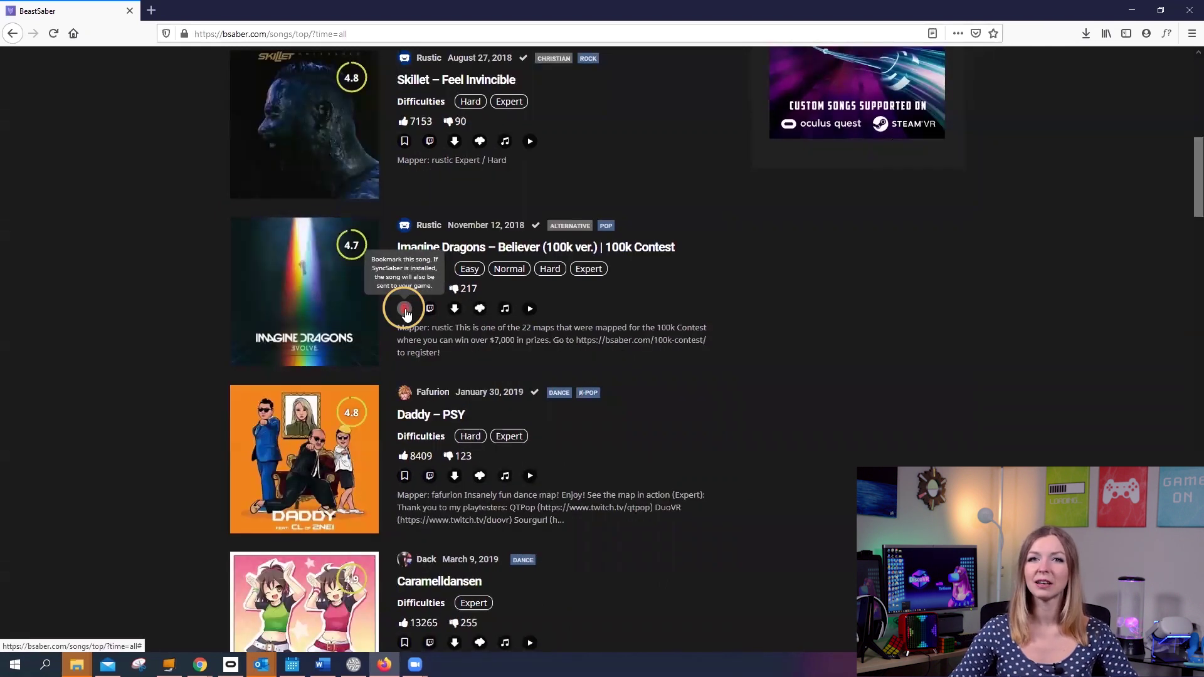
click(405, 309)
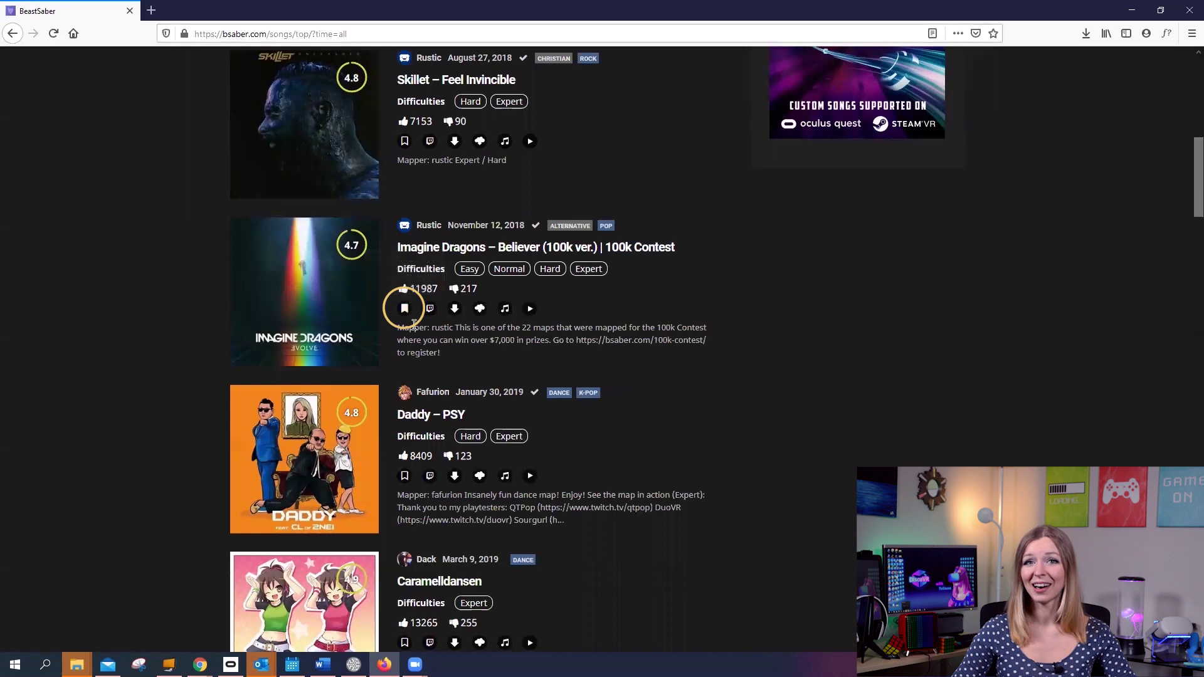
scroll(408, 317, down, 8)
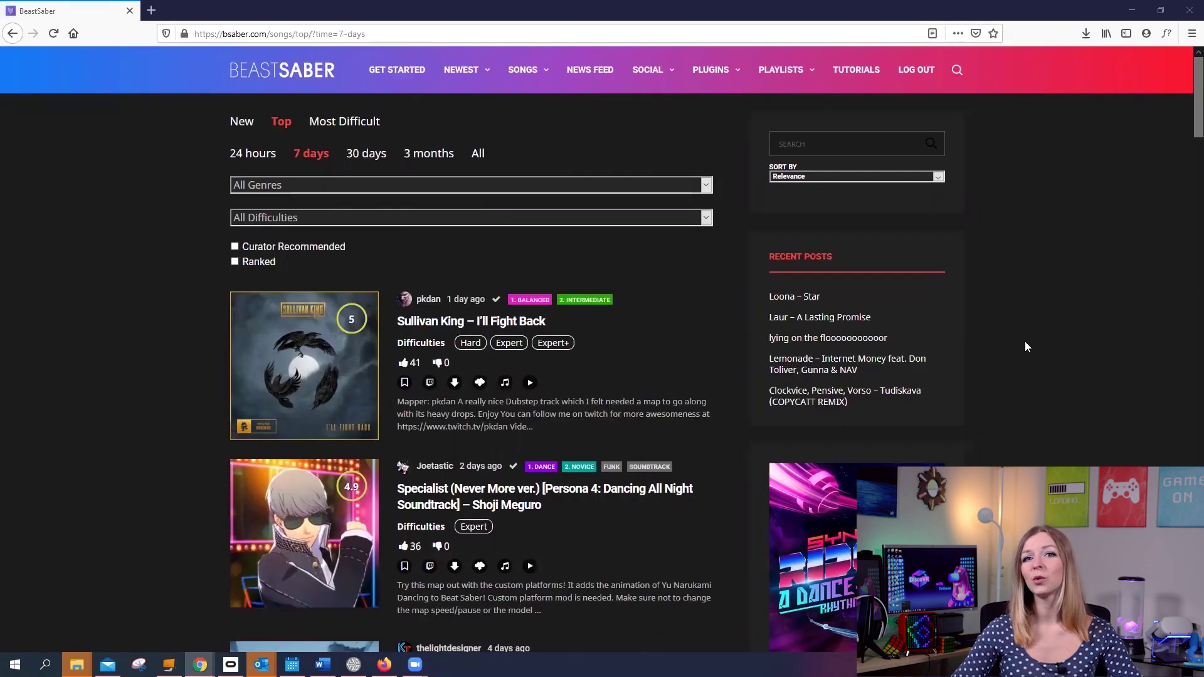
scroll(1006, 336, down, 1)
scroll(1004, 336, down, 1)
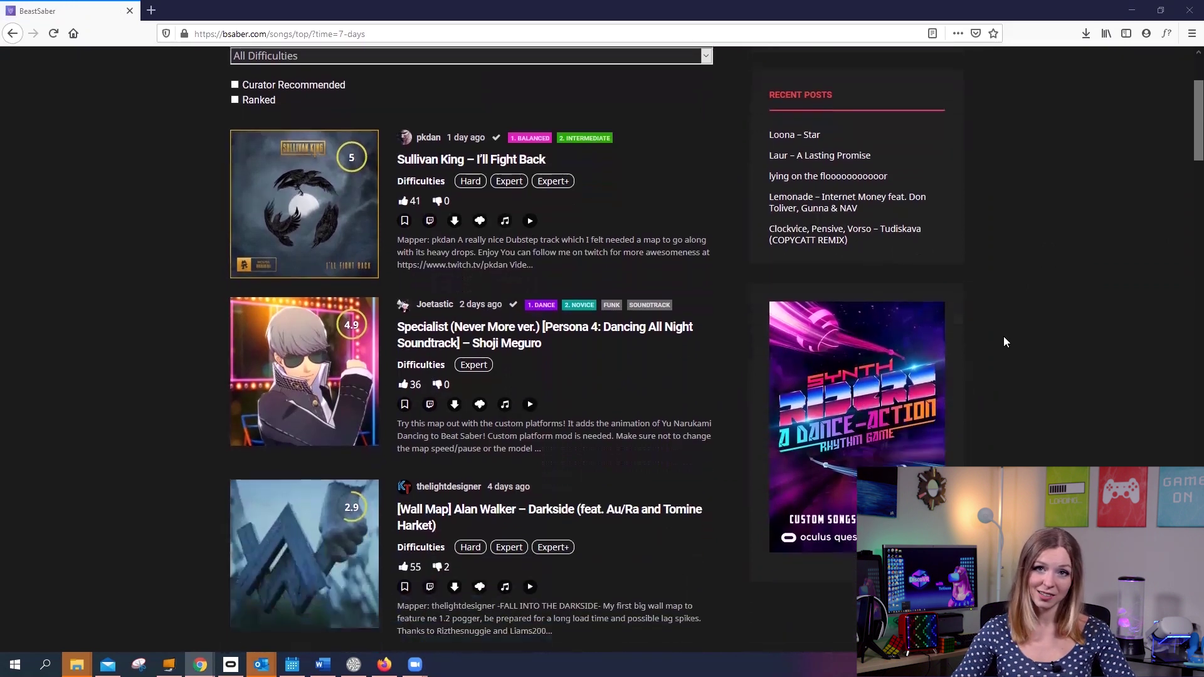
scroll(510, 300, down, 5)
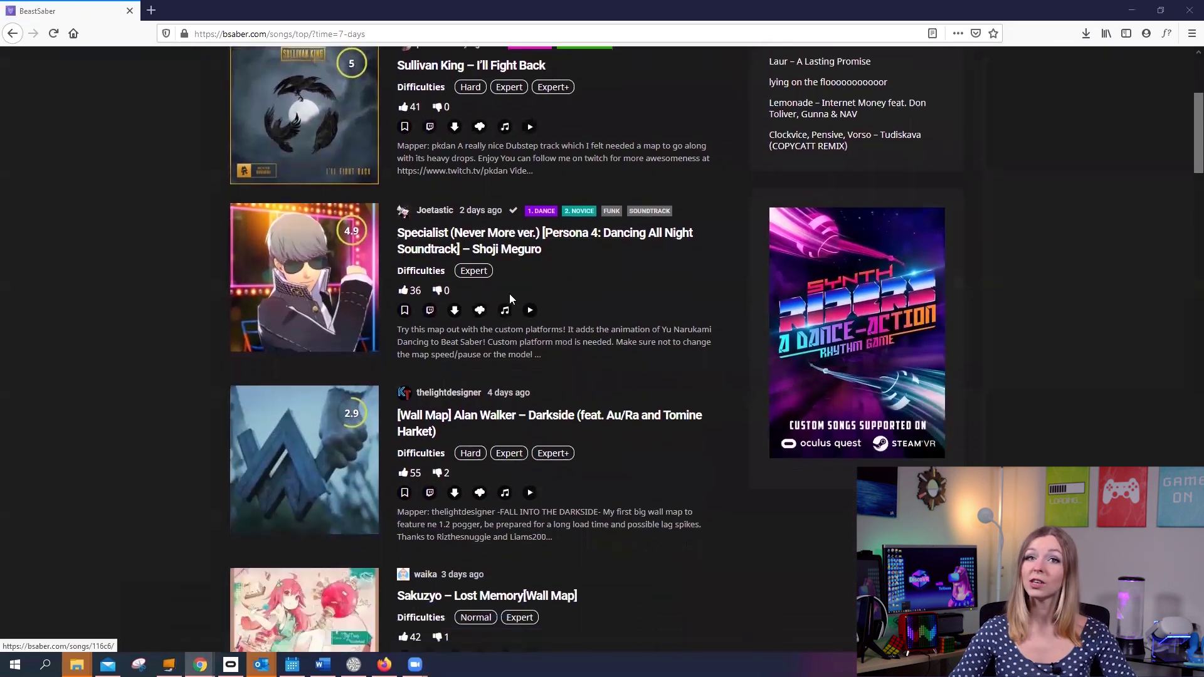
scroll(514, 314, down, 4)
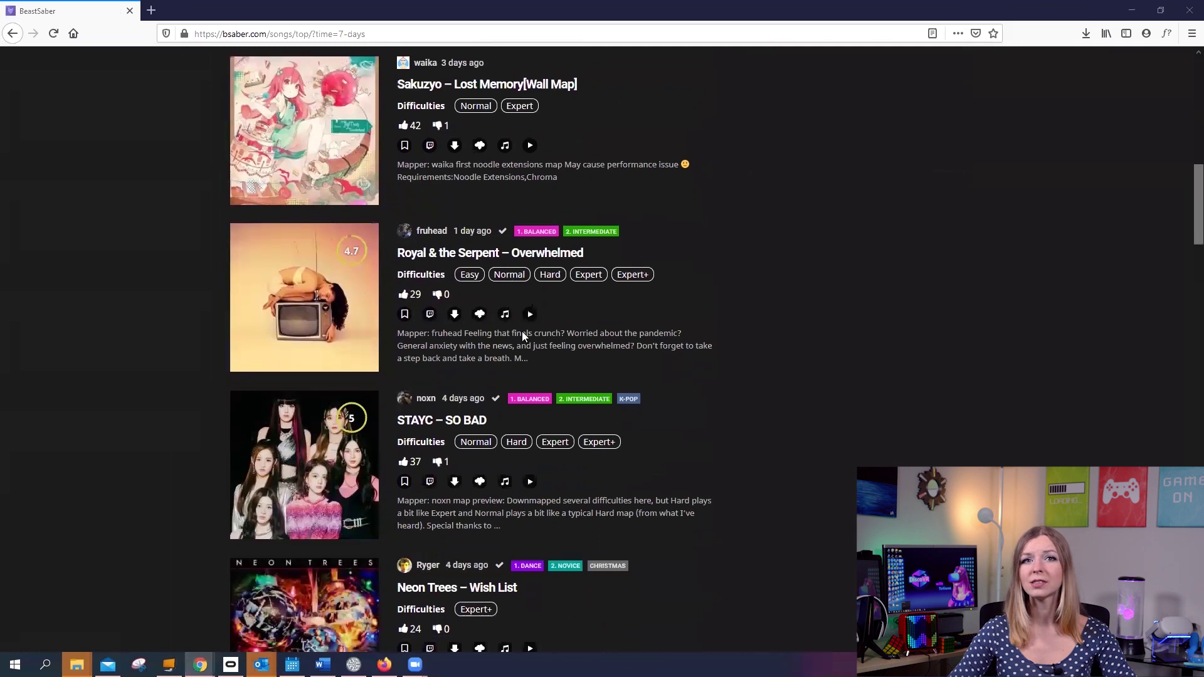
scroll(529, 363, up, 12)
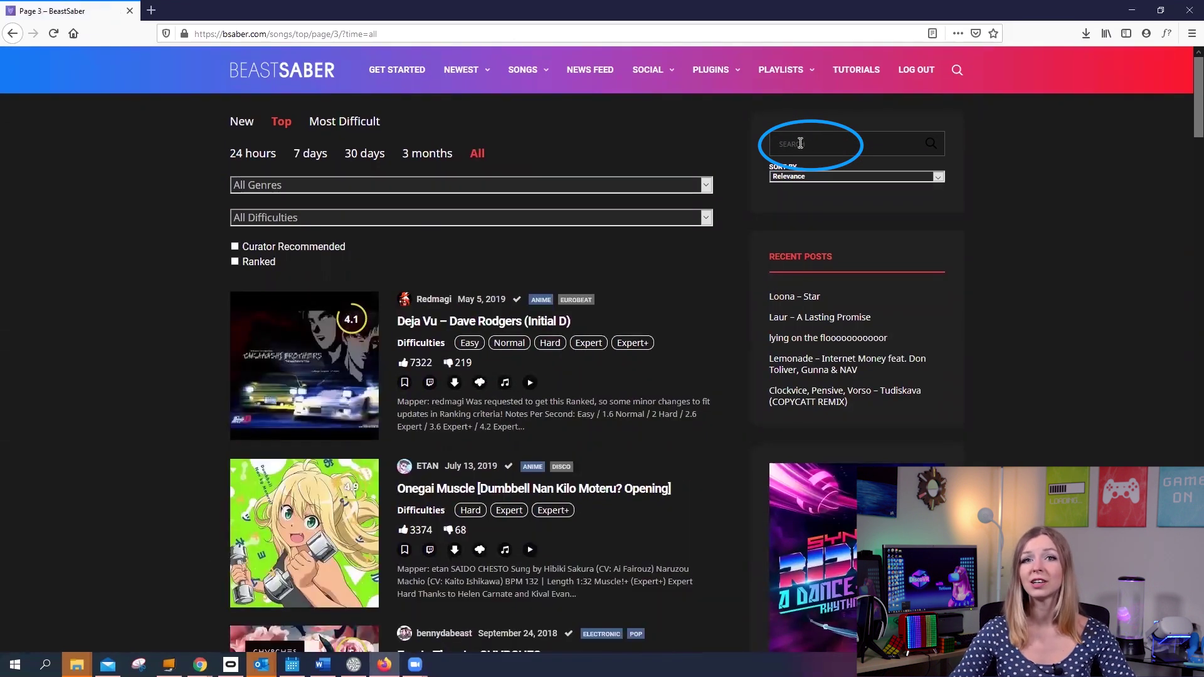
Step: Search BeastSaber for Michael Jackson and bookmark Smooth Criminal – Michael Jackson
click(803, 143)
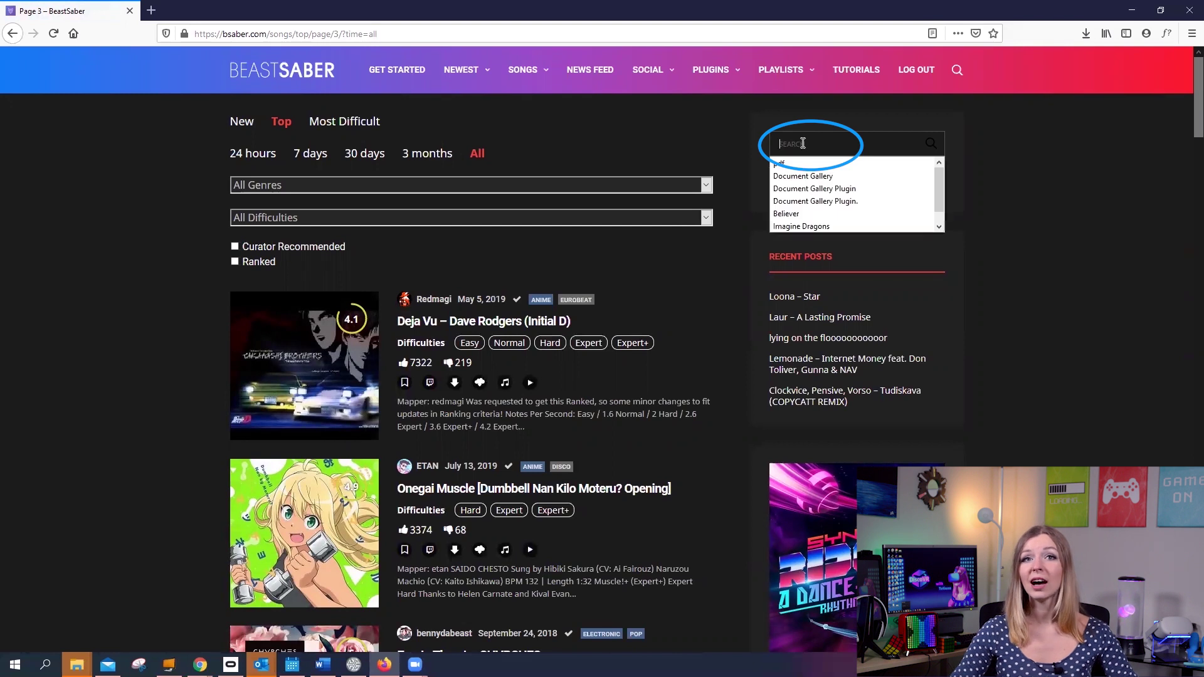
text(Micha)
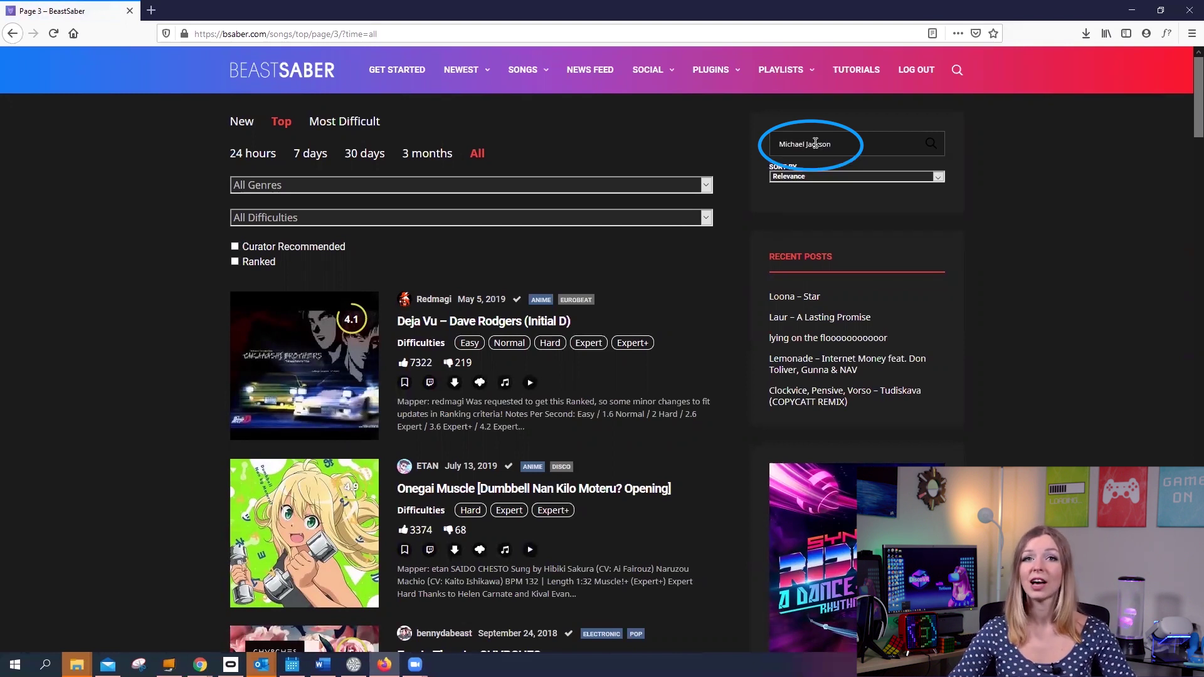
text(el Jackson)
key(Return)
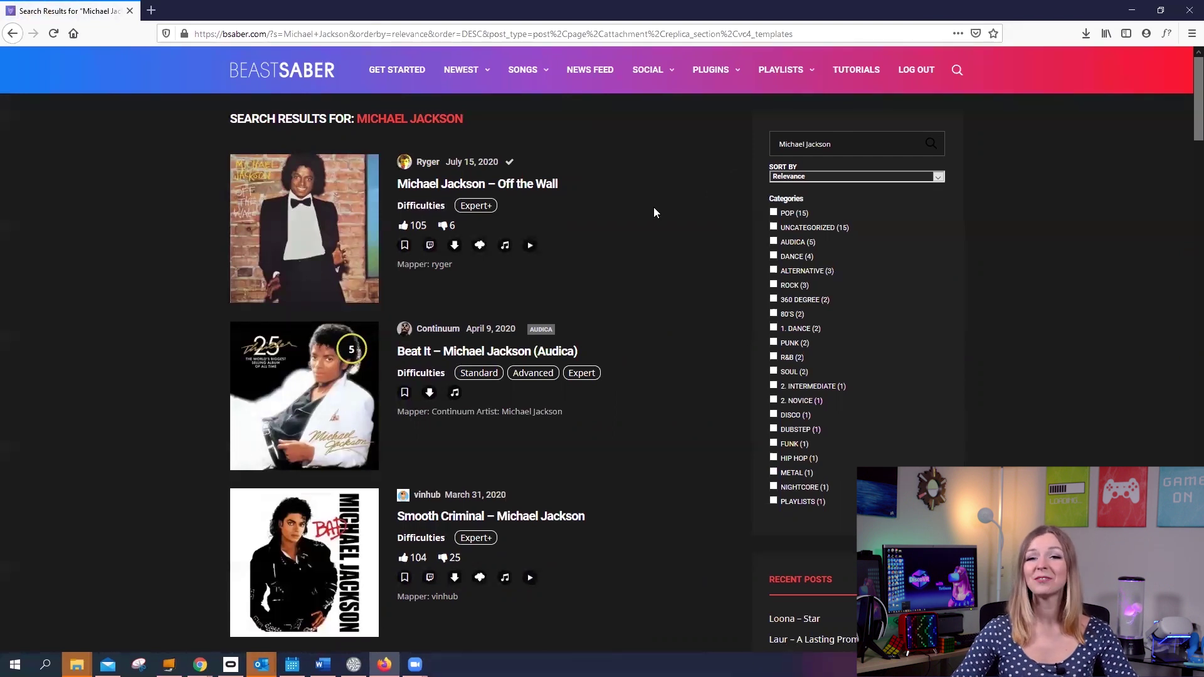
scroll(653, 207, down, 3)
click(404, 450)
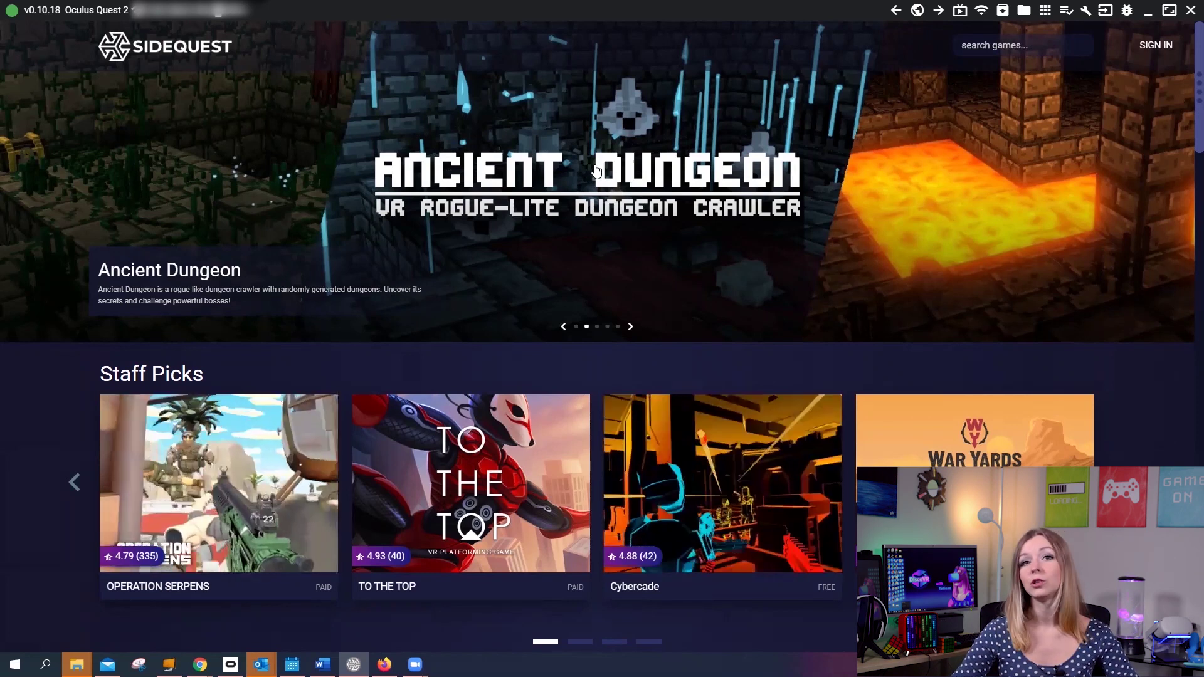
Step: Return to SideQuest and show the headset's currently installed apps
click(21, 17)
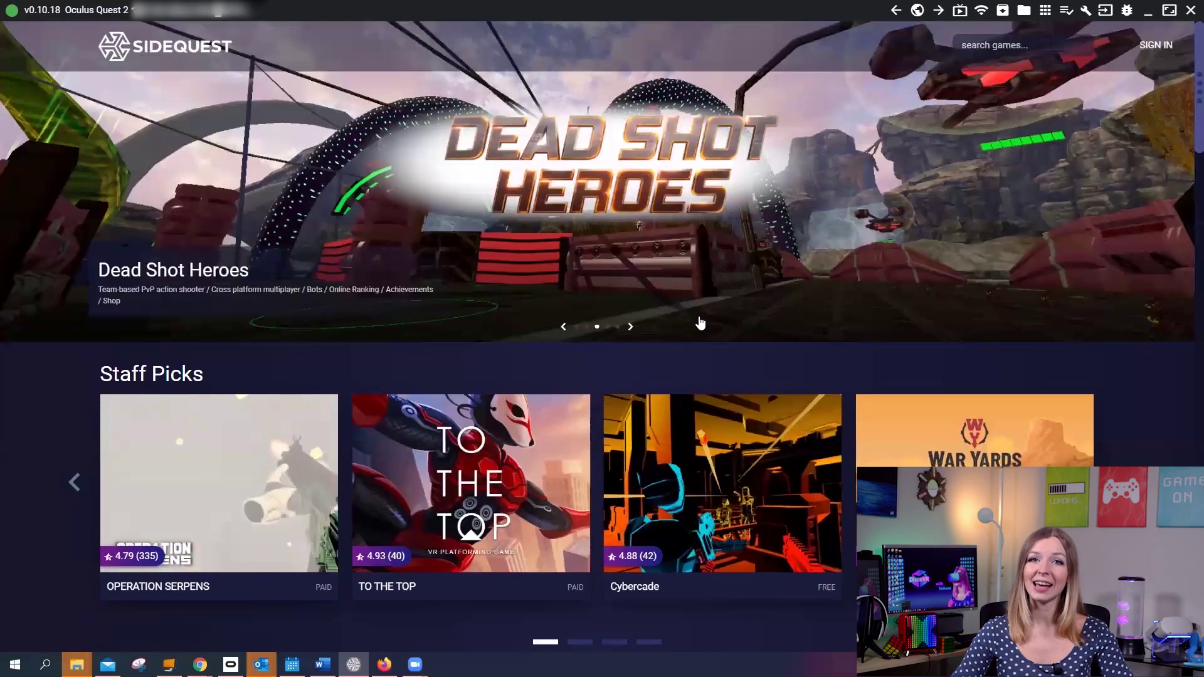
click(1046, 13)
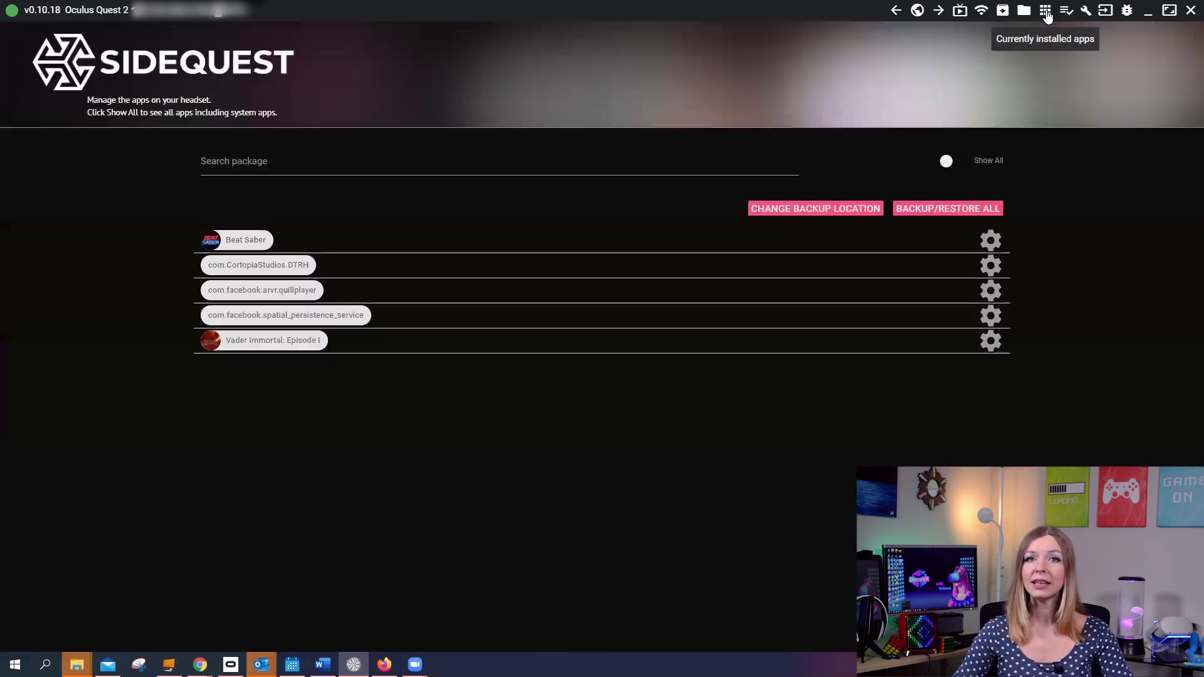
Step: Force-close Beat Saber on the headset from its App Settings
click(993, 241)
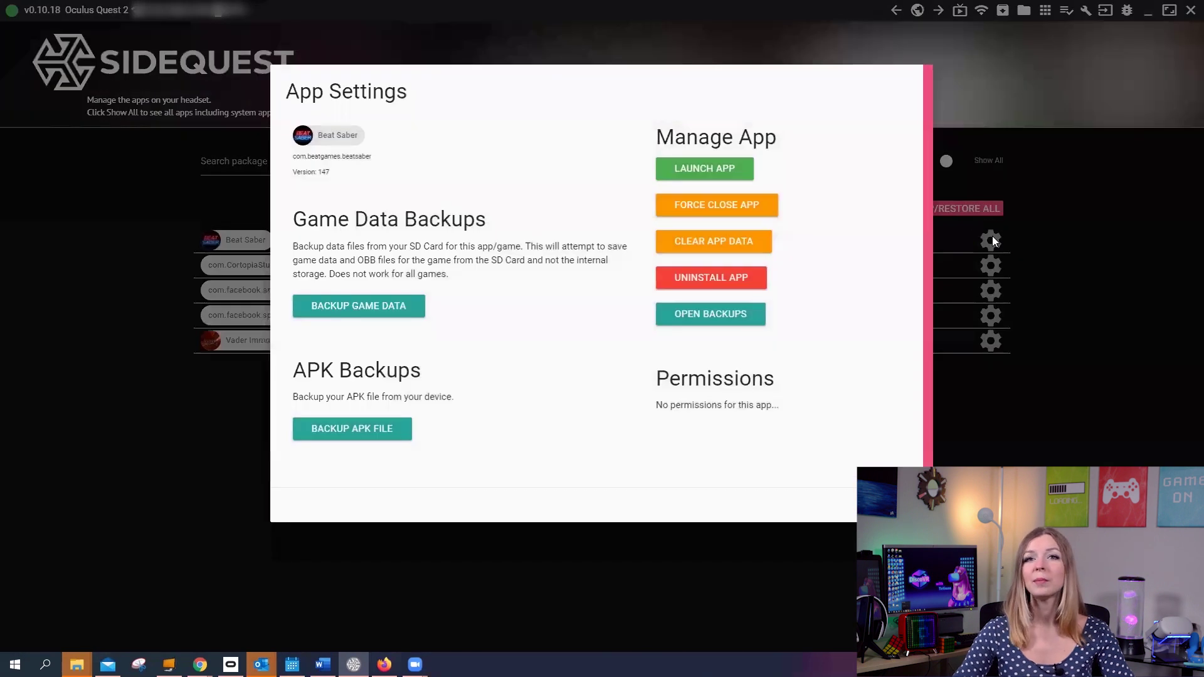
click(715, 206)
click(696, 208)
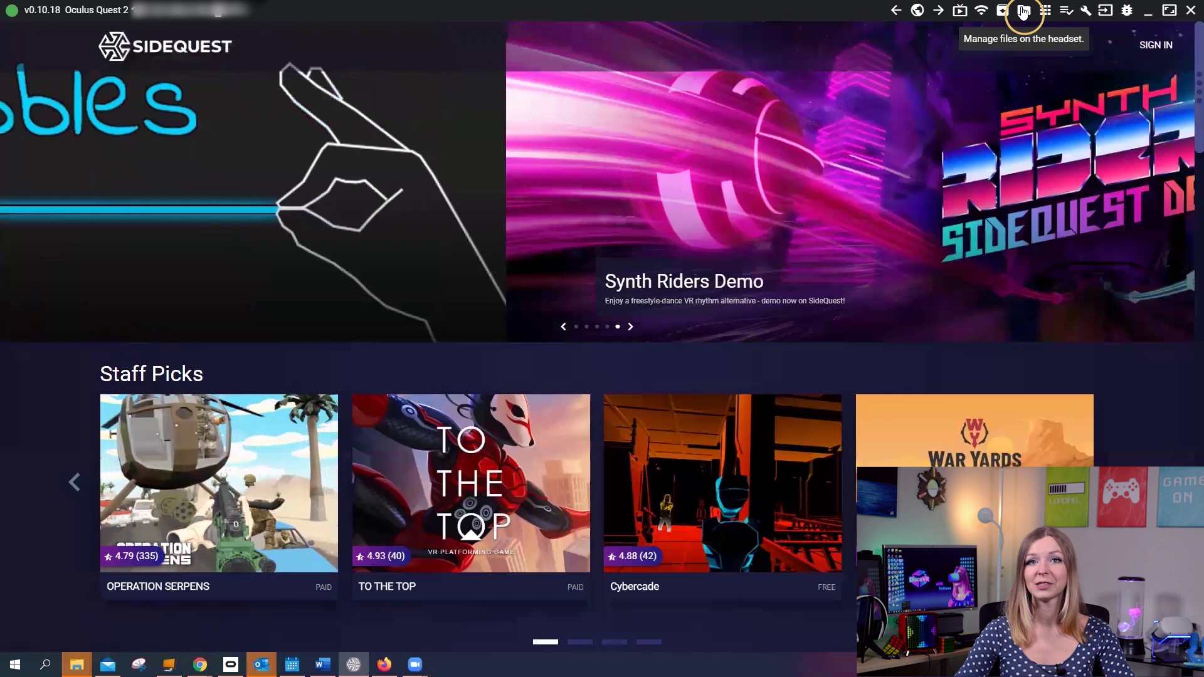
Step: Browse the headset's files to Android/data/com.beatgames.beatsaber/files to show AvatarData.dat and PlayerData.dat
click(1023, 11)
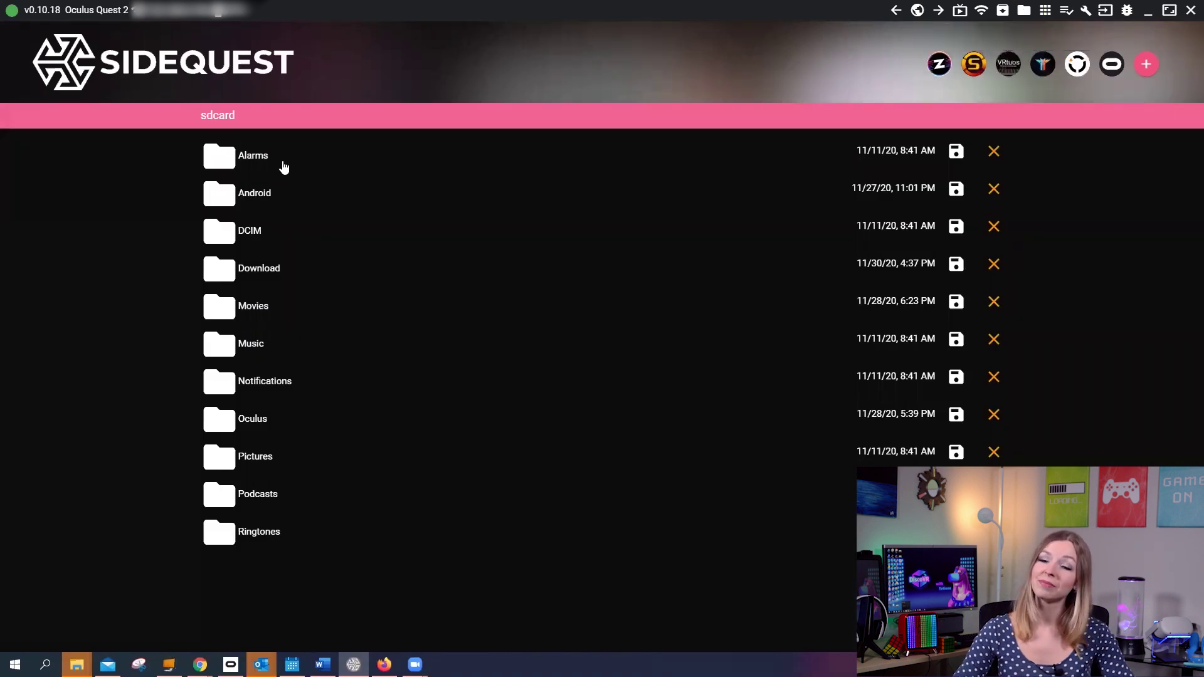
click(252, 195)
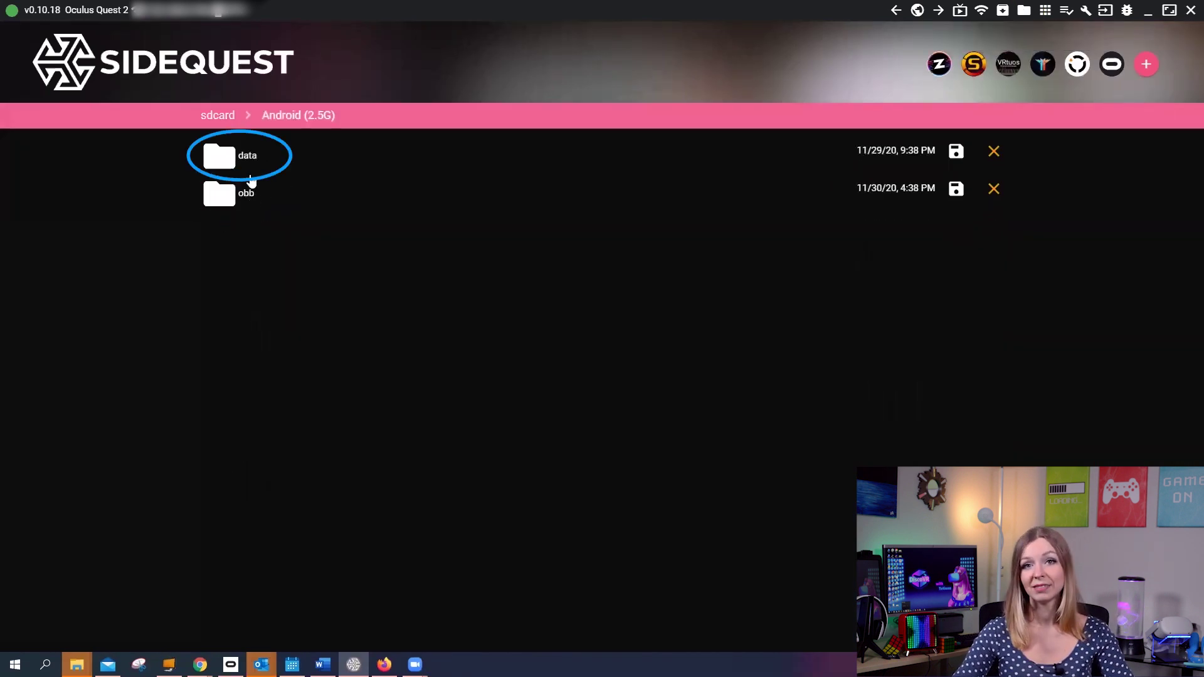
click(246, 158)
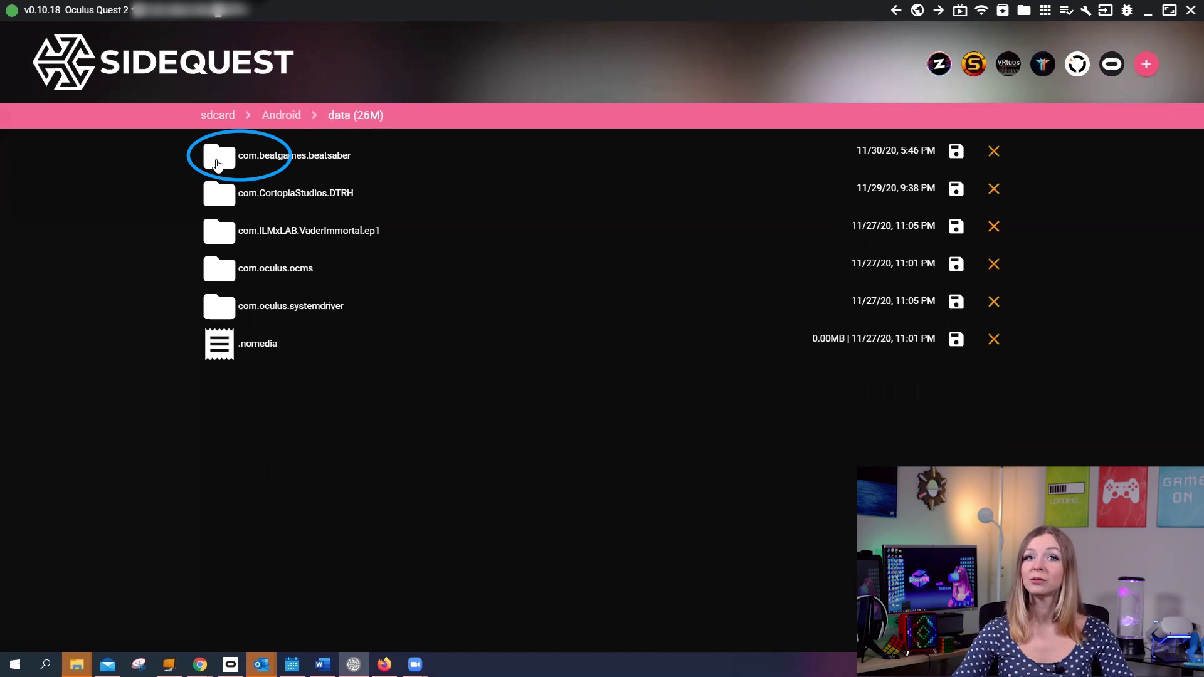
click(327, 164)
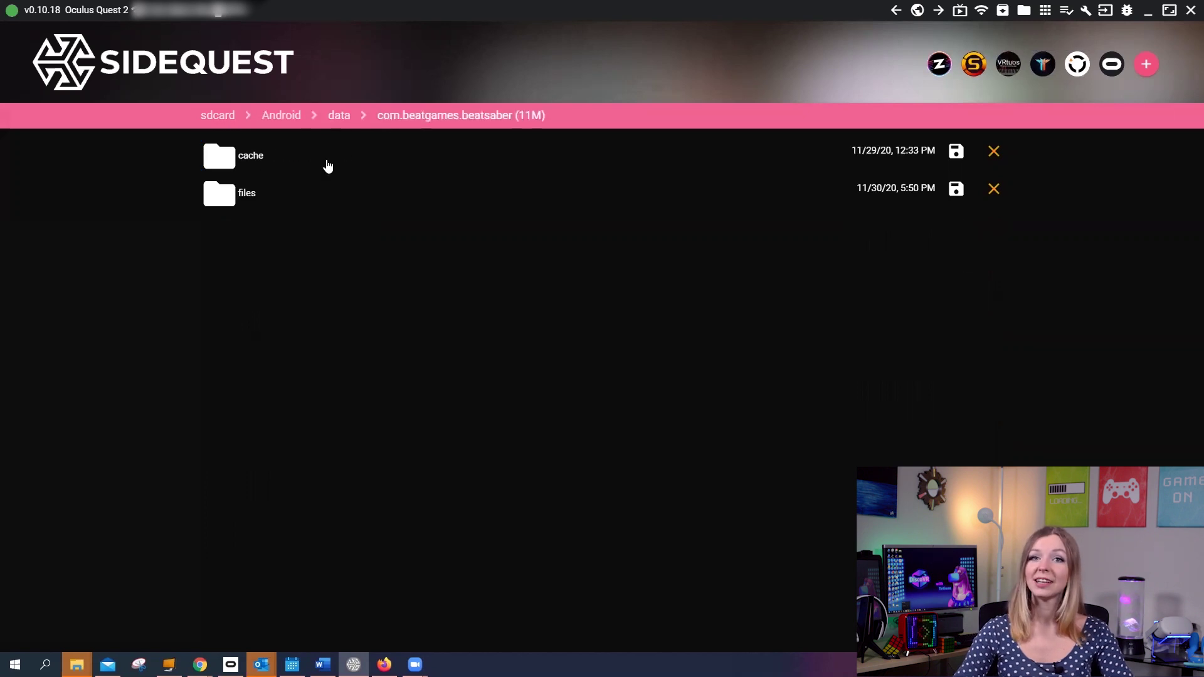
click(251, 198)
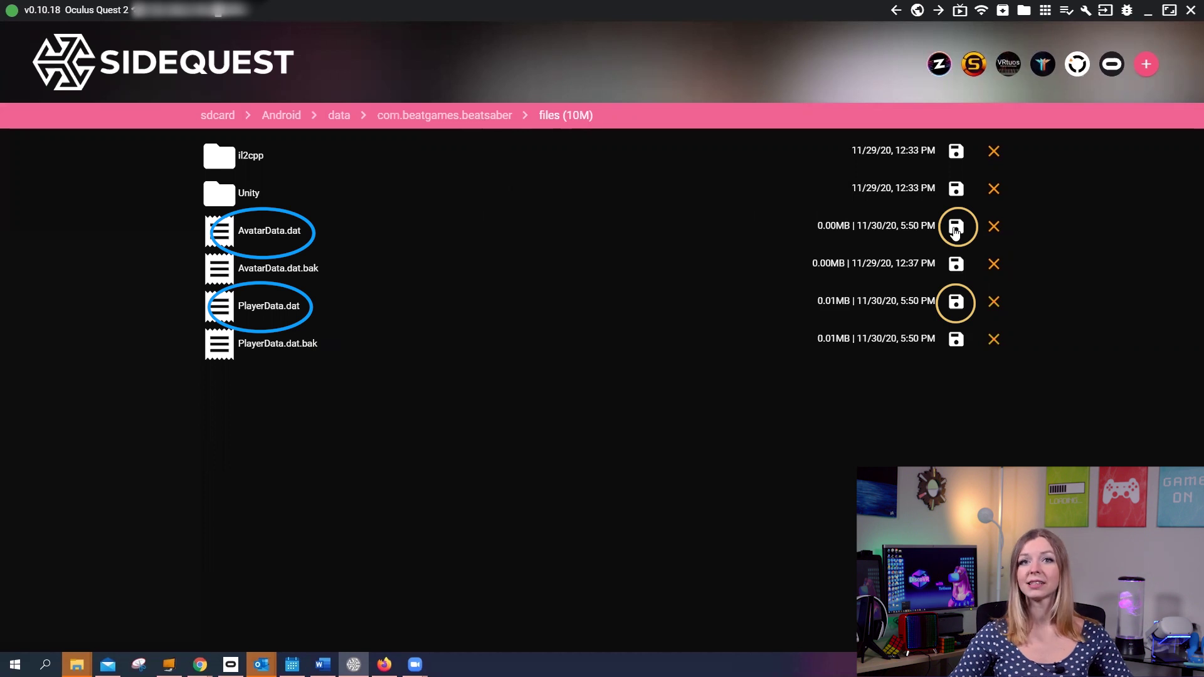
Step: Save AvatarData.dat and PlayerData.dat to the beat saber saved data folder on the PC
click(955, 229)
click(370, 208)
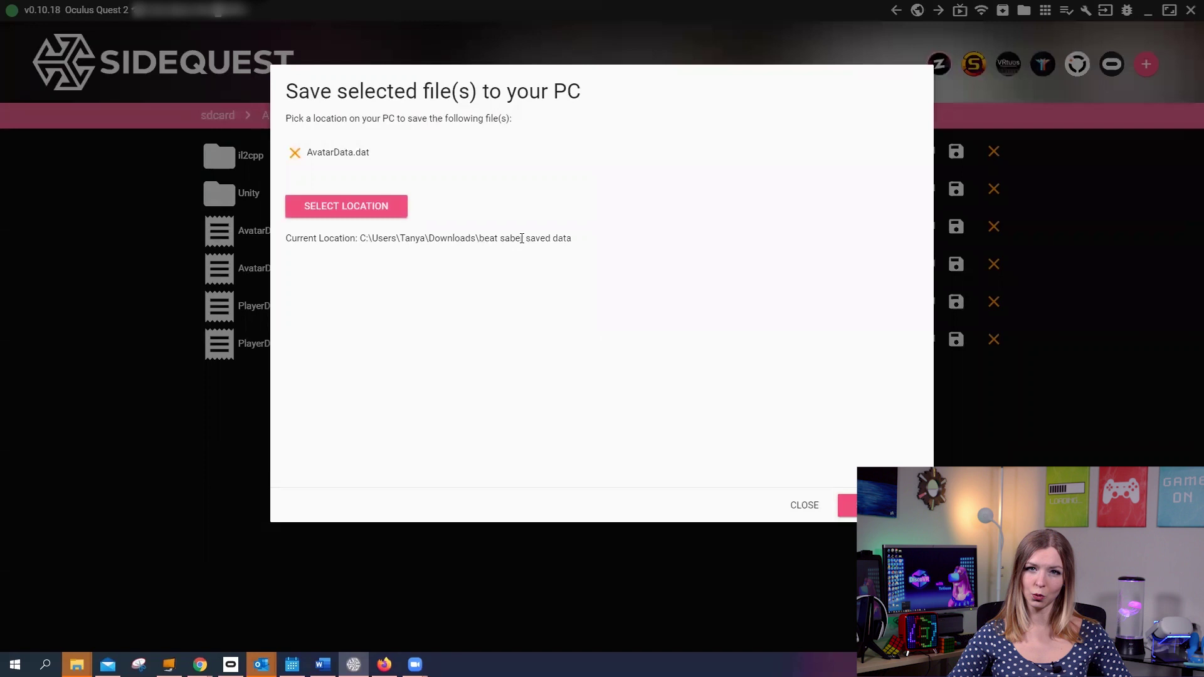
key(Return)
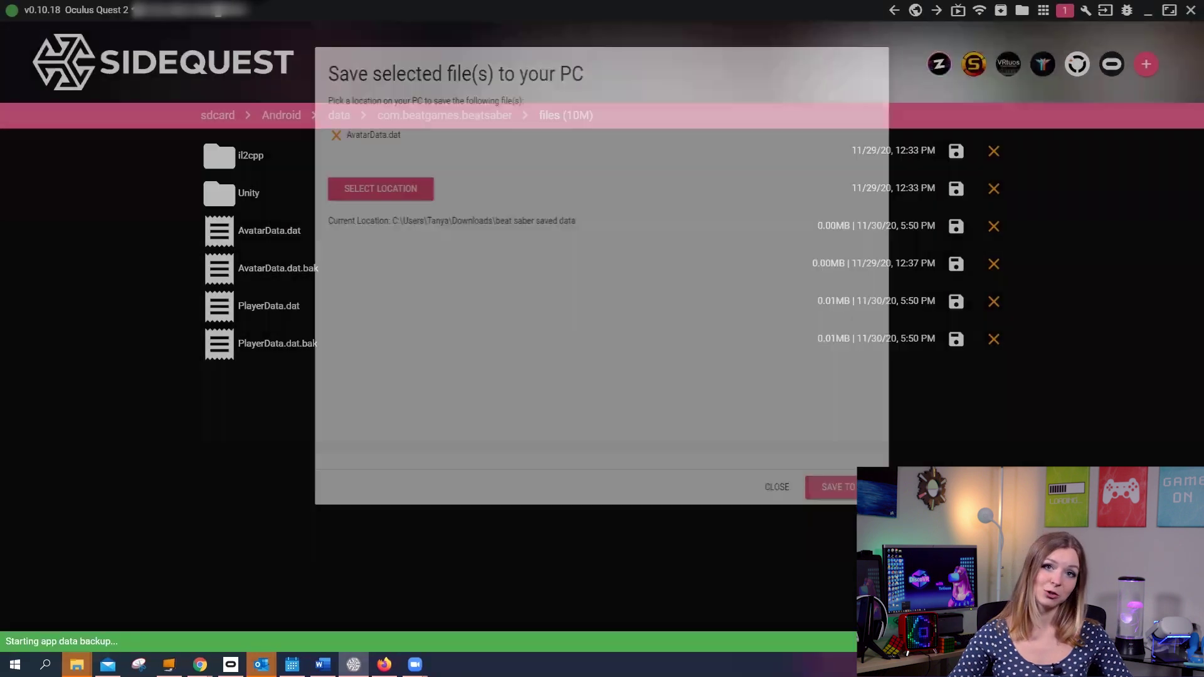
click(956, 303)
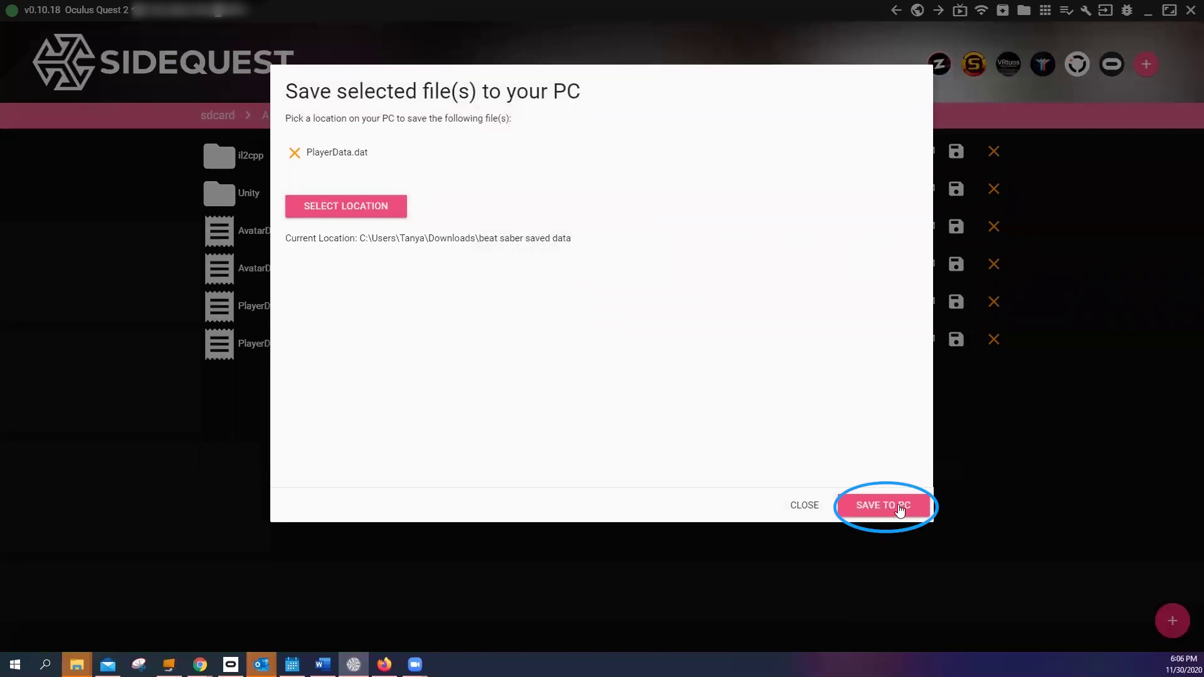
click(880, 503)
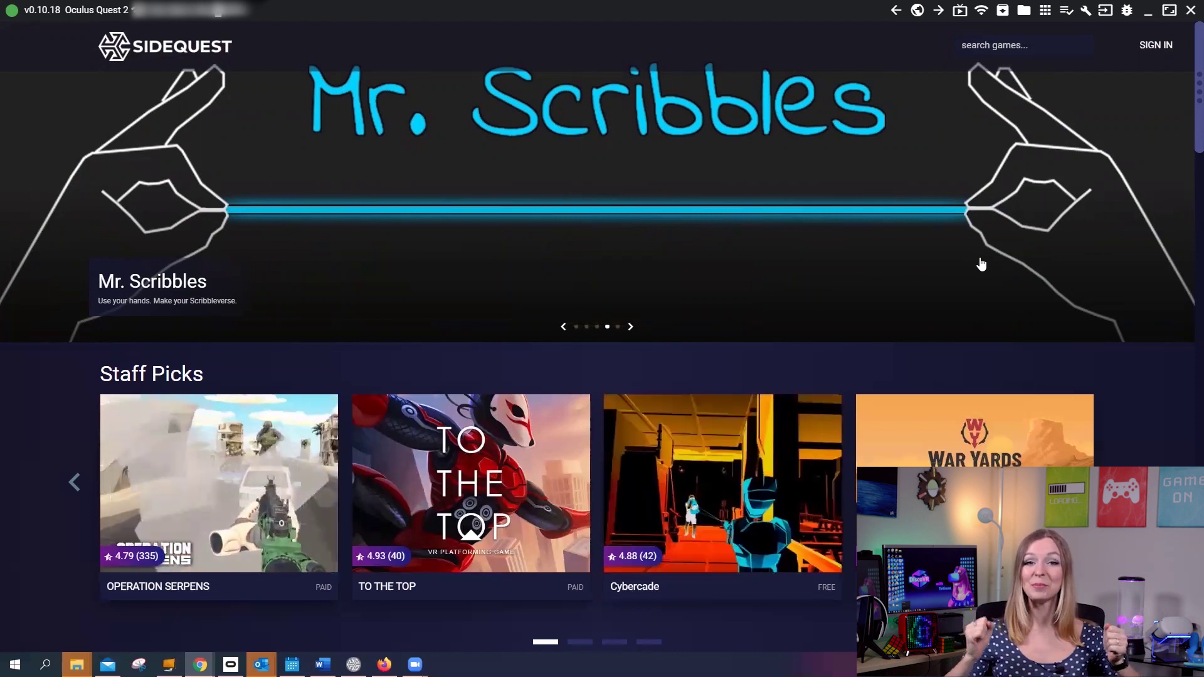
Step: Sideload the BMBF .apk onto the headset's installed apps and launch BMBF
click(1045, 11)
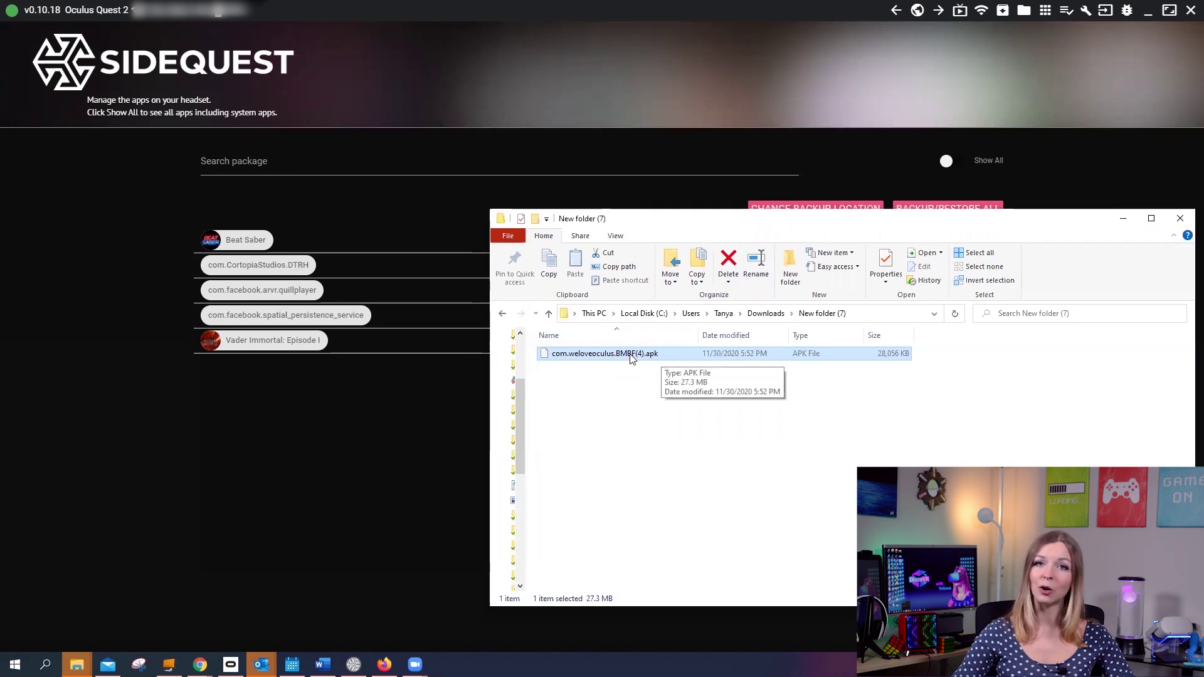
drag(634, 358, 93, 76)
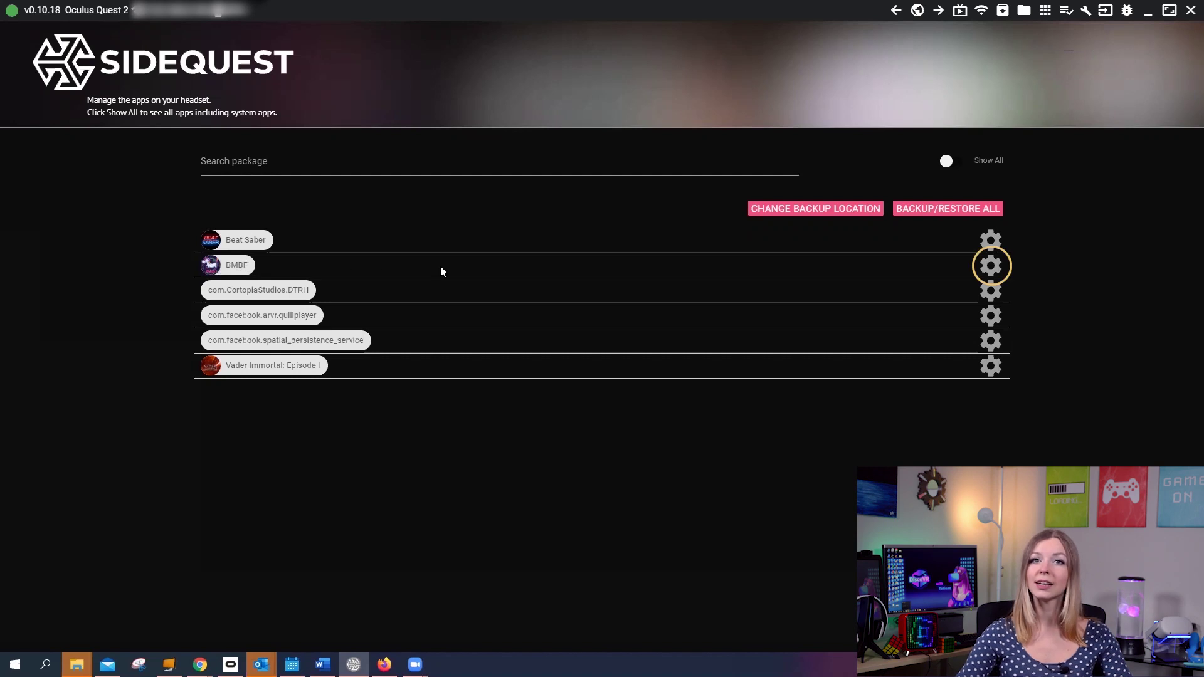
click(990, 265)
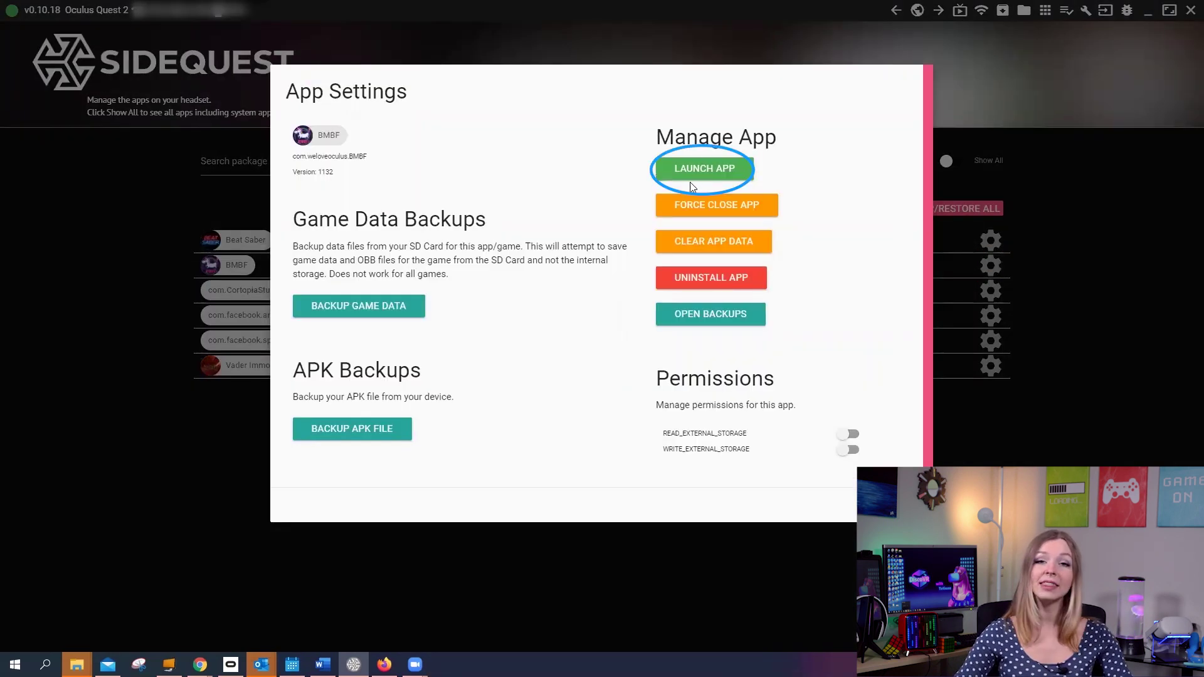
click(732, 162)
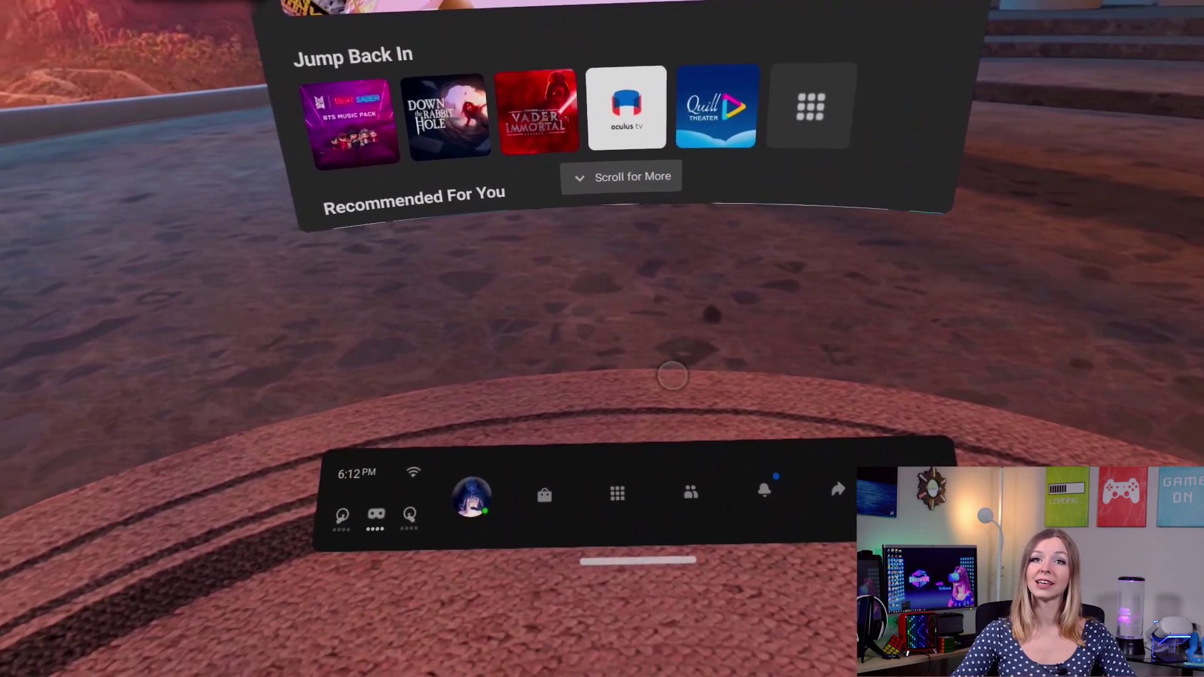
Step: Filter the Quest Apps library to Unknown Sources and launch BMBF (com.weloveoculus.BMBF)
click(624, 496)
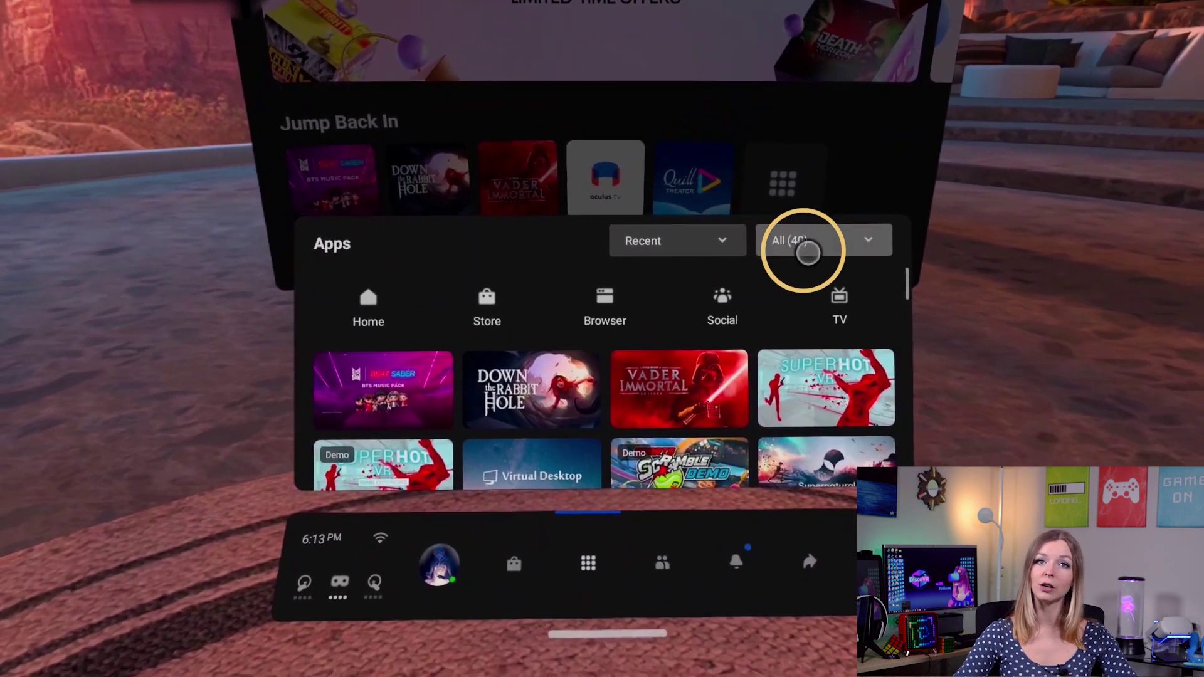
click(805, 229)
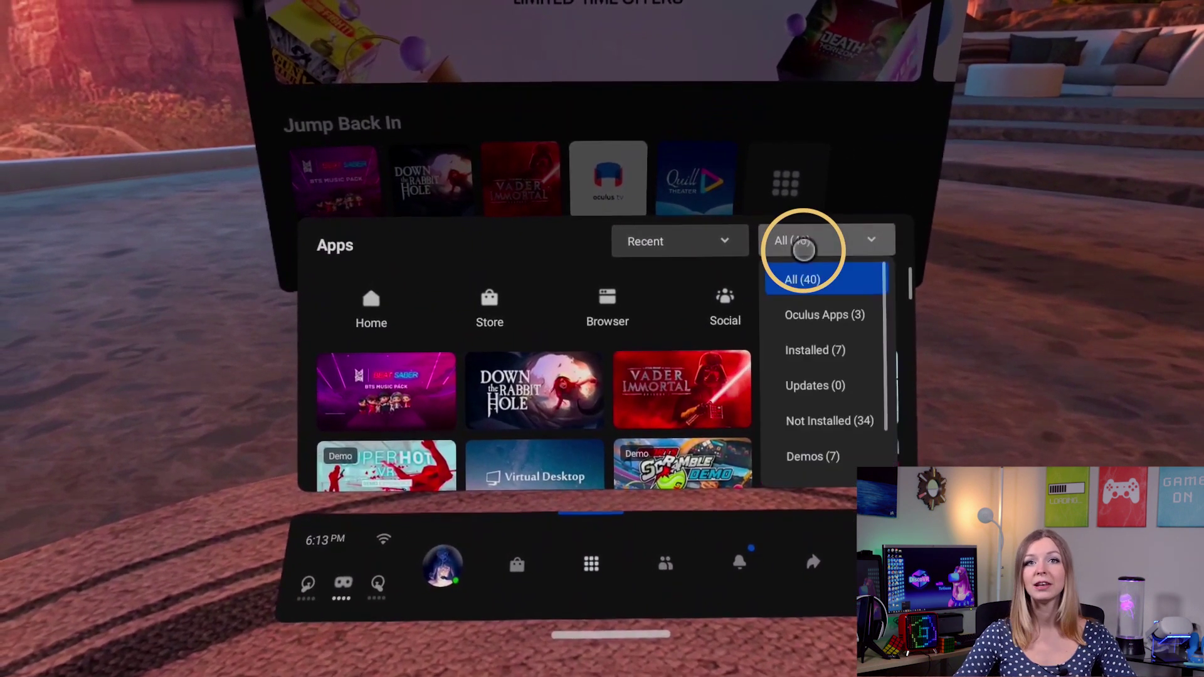
scroll(835, 400, down, 3)
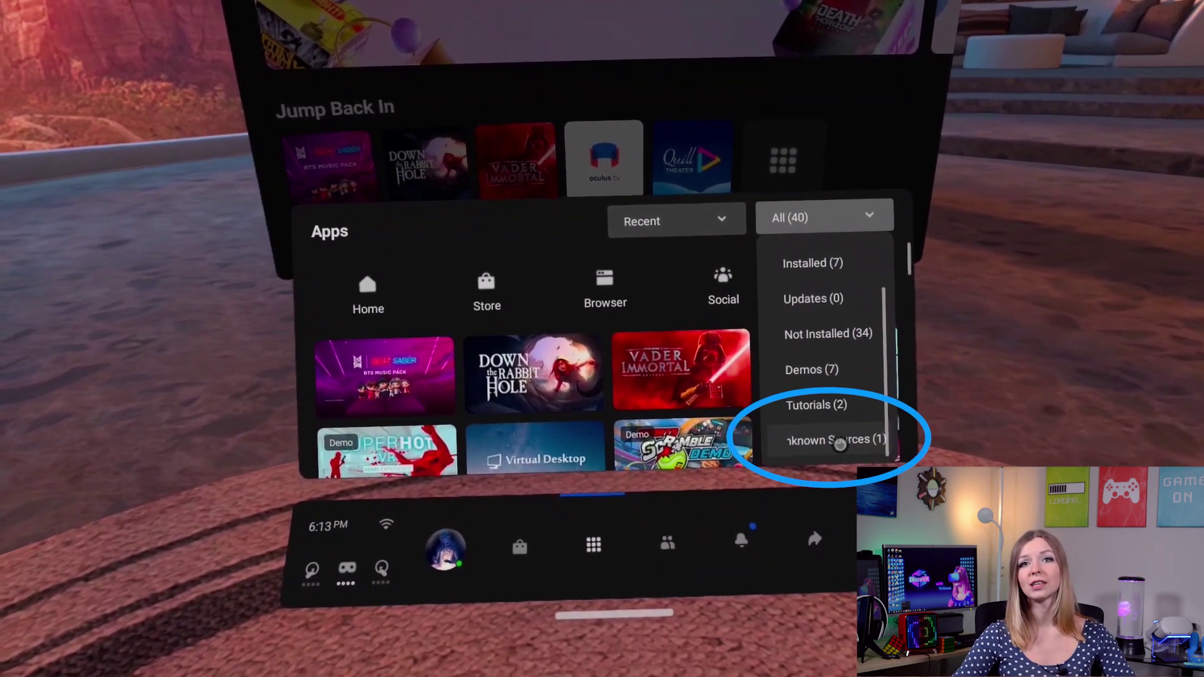
click(838, 432)
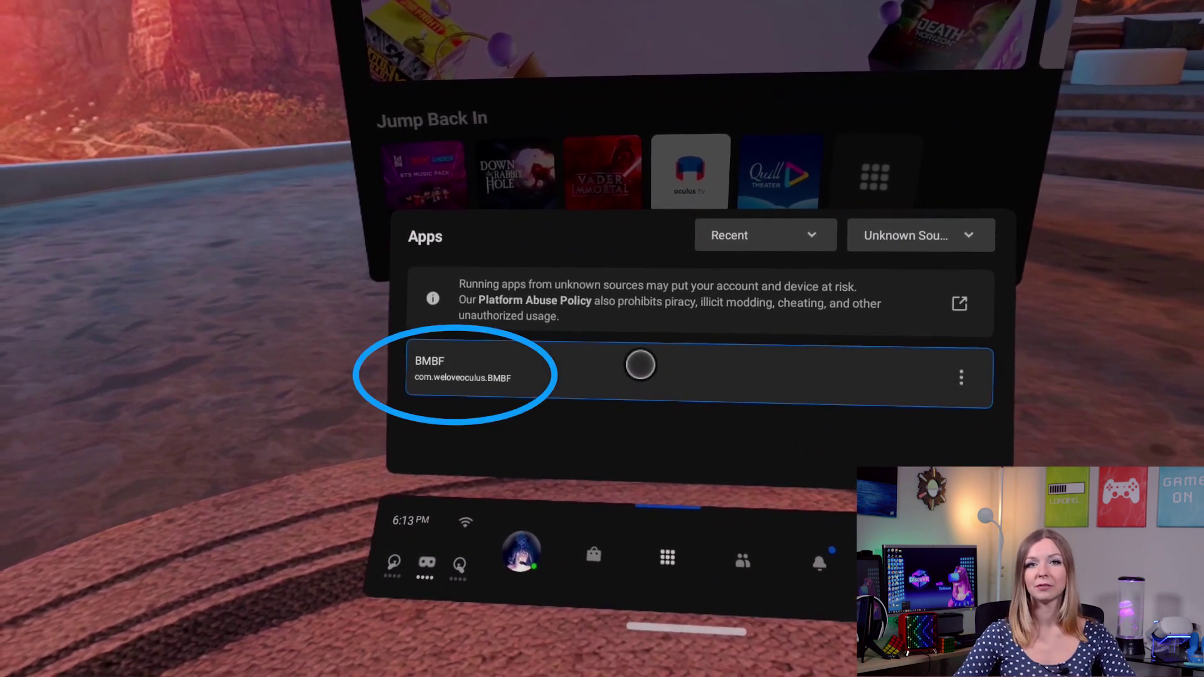
click(639, 363)
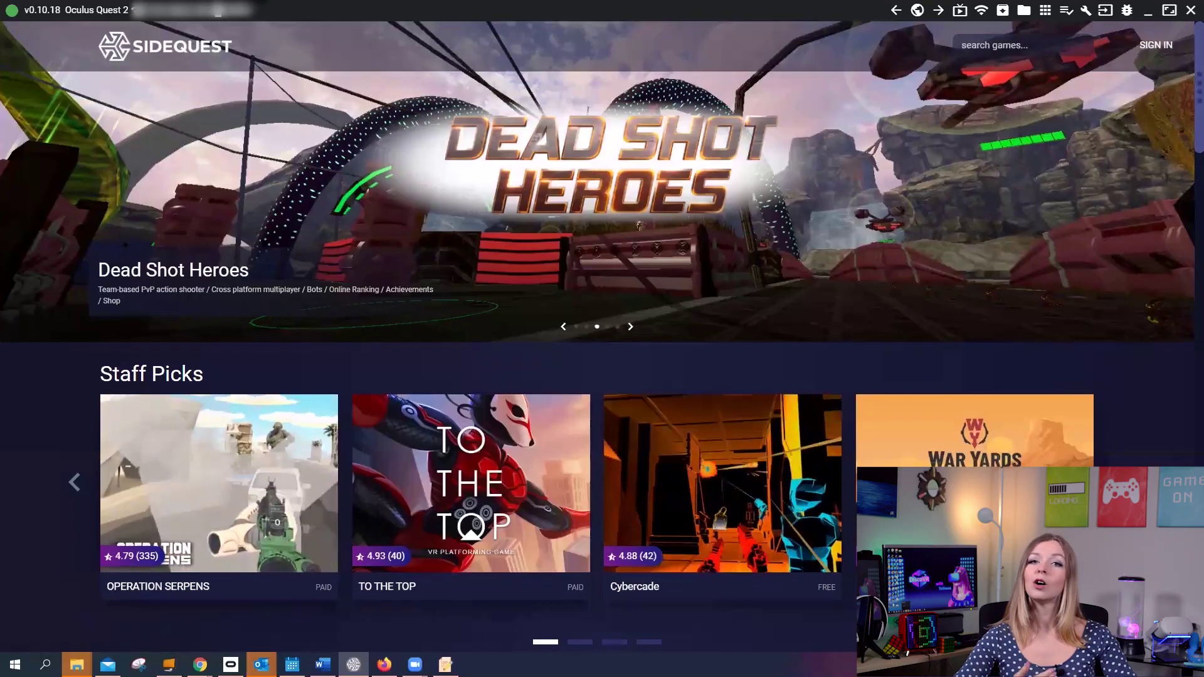
Step: Browse the headset's file manager to Beat Saber's files folder under Android/data
click(1025, 12)
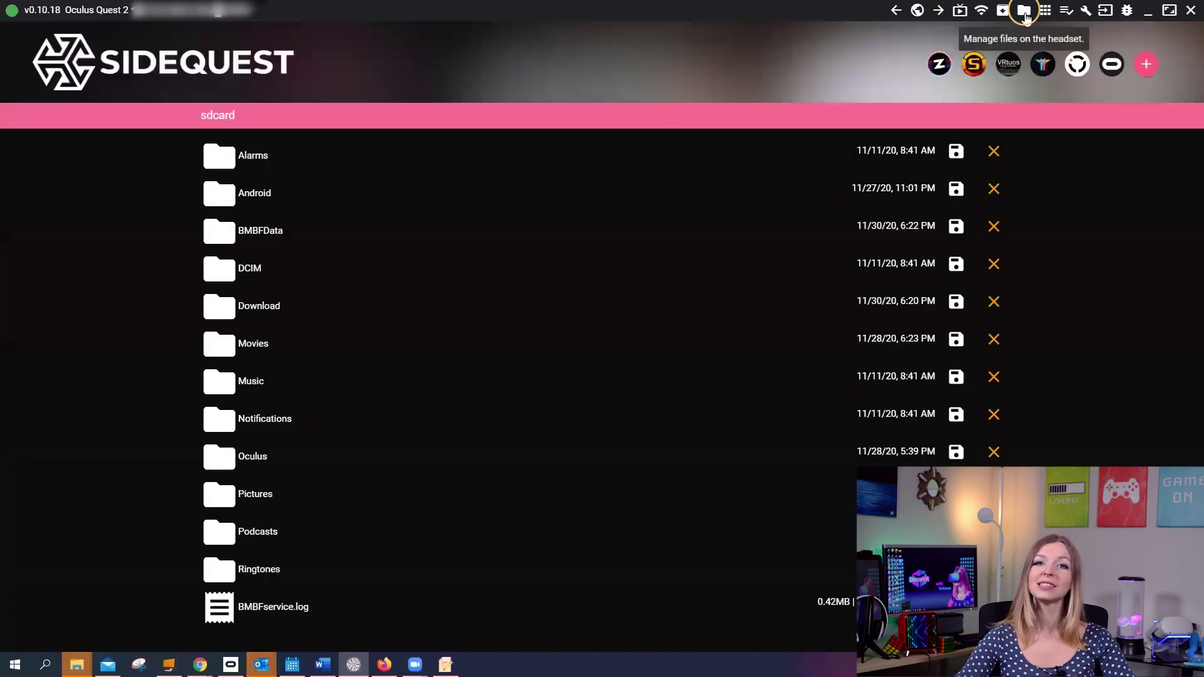
click(220, 198)
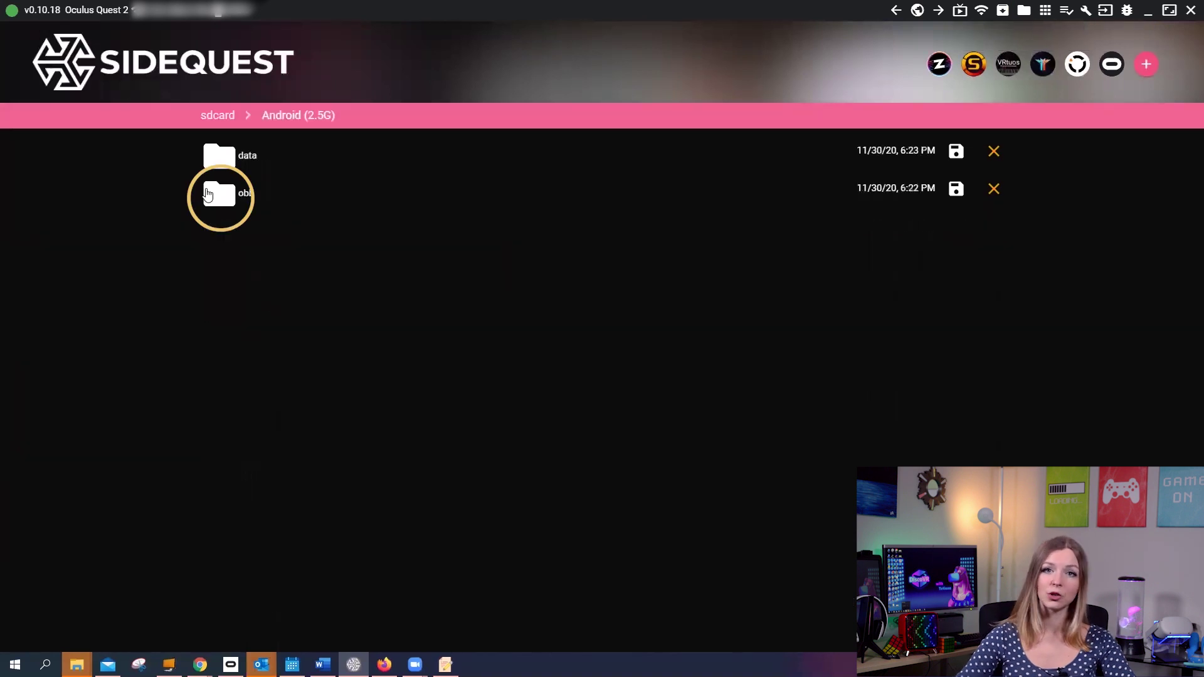
click(219, 157)
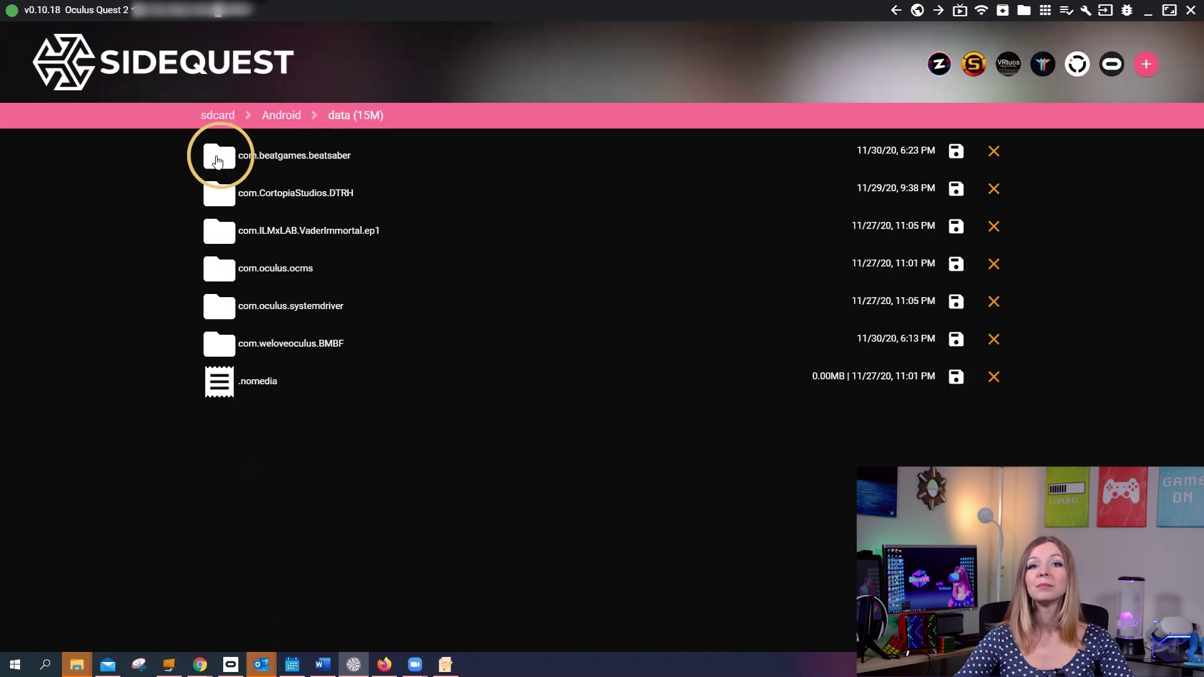
click(222, 158)
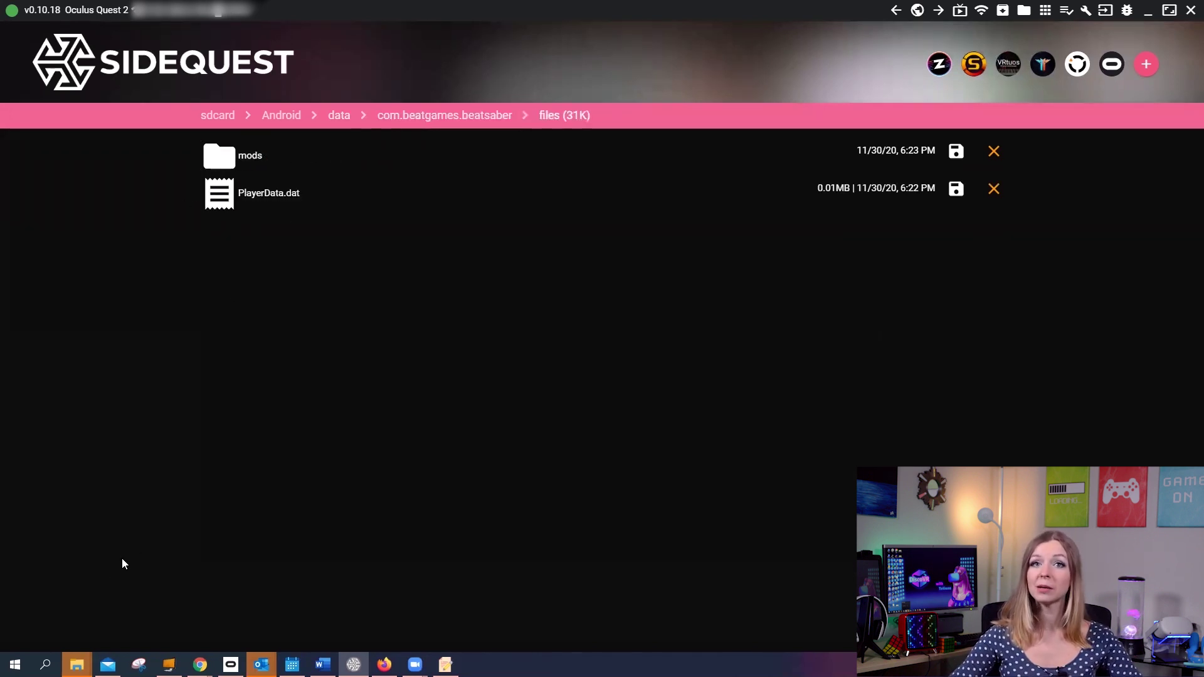
Step: Copy the saved AvatarData.dat and PlayerData.dat into that folder, then paste the BMBF address into the browser
click(76, 665)
drag(504, 365, 84, 60)
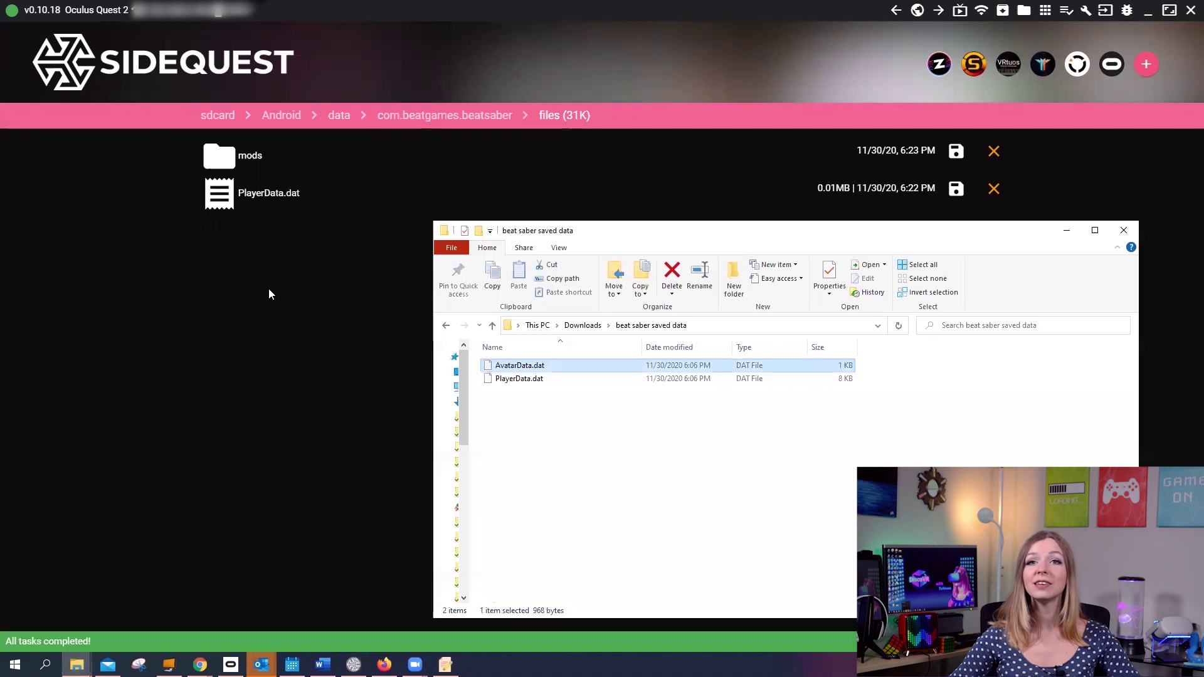
drag(520, 379, 61, 65)
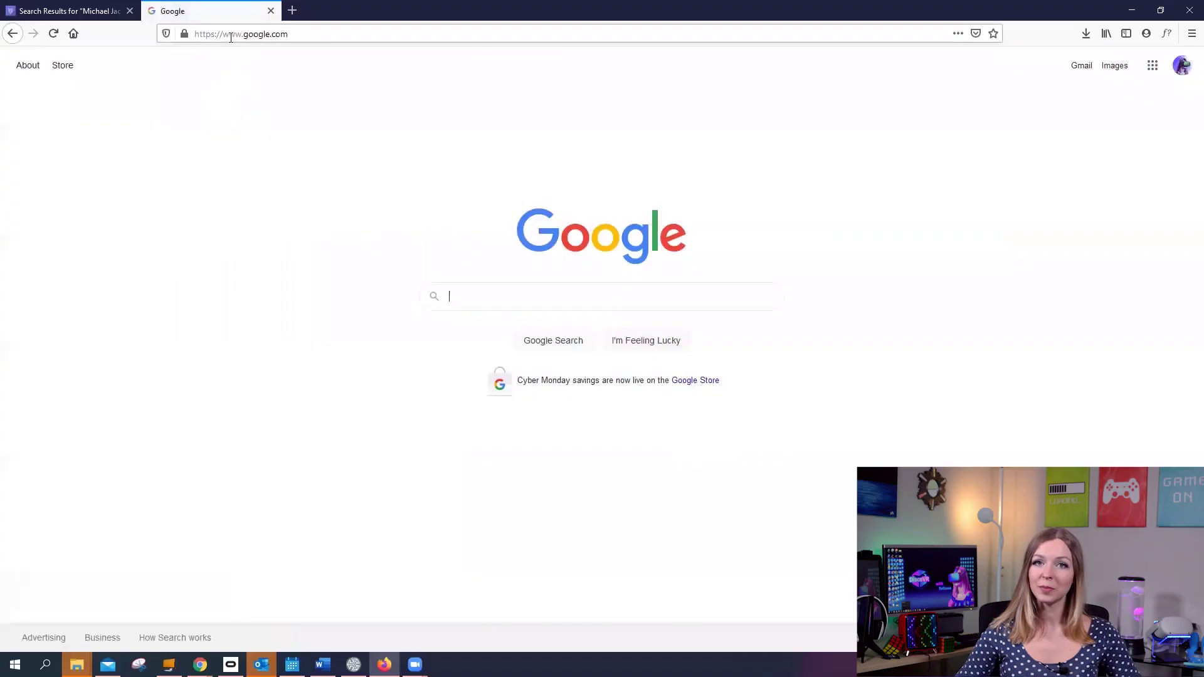
click(231, 37)
text(http://<your questip>:50000)
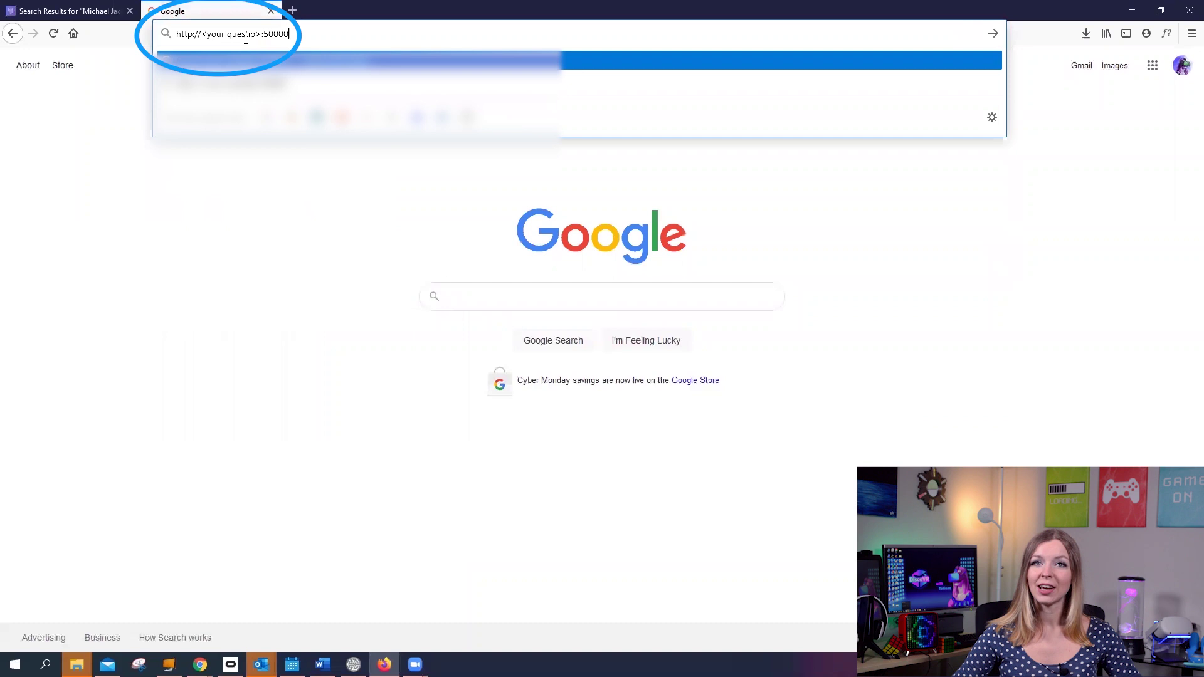
drag(260, 35, 204, 37)
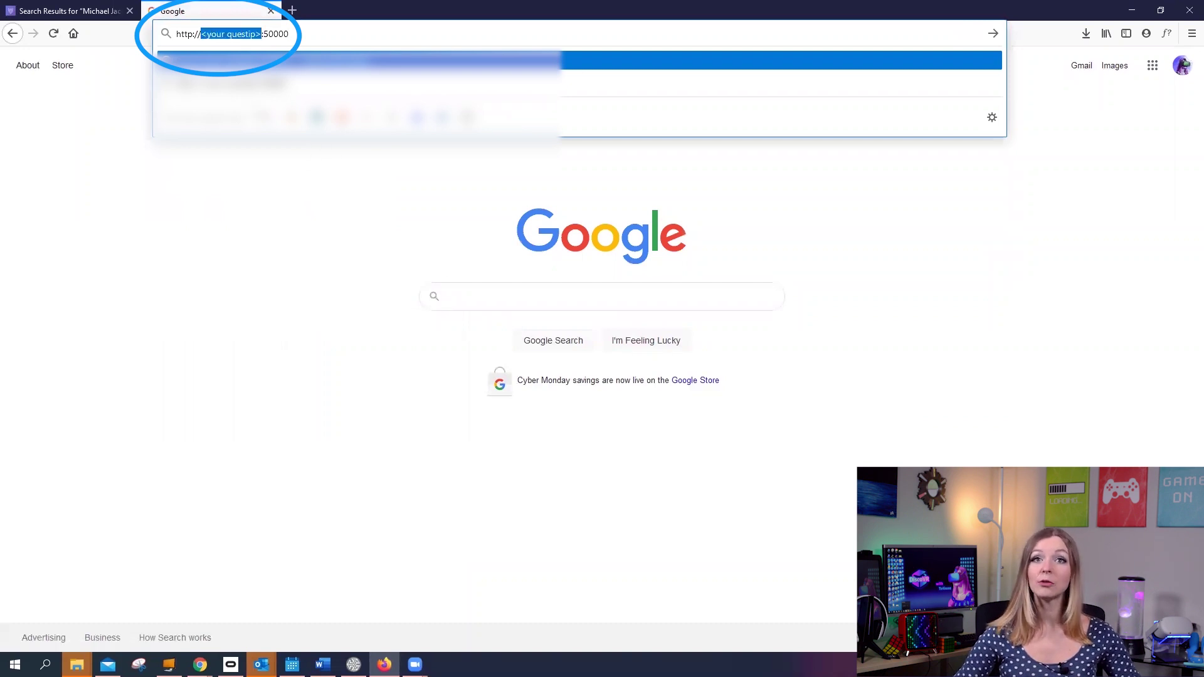
click(256, 36)
drag(260, 35, 201, 37)
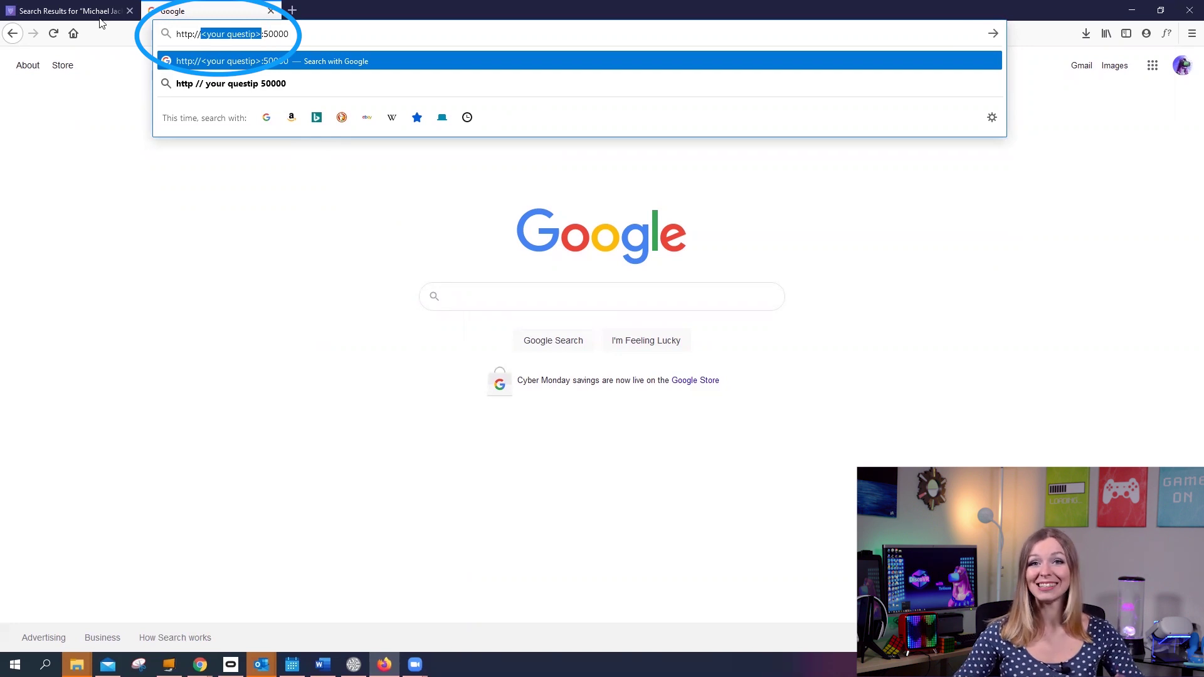
click(353, 665)
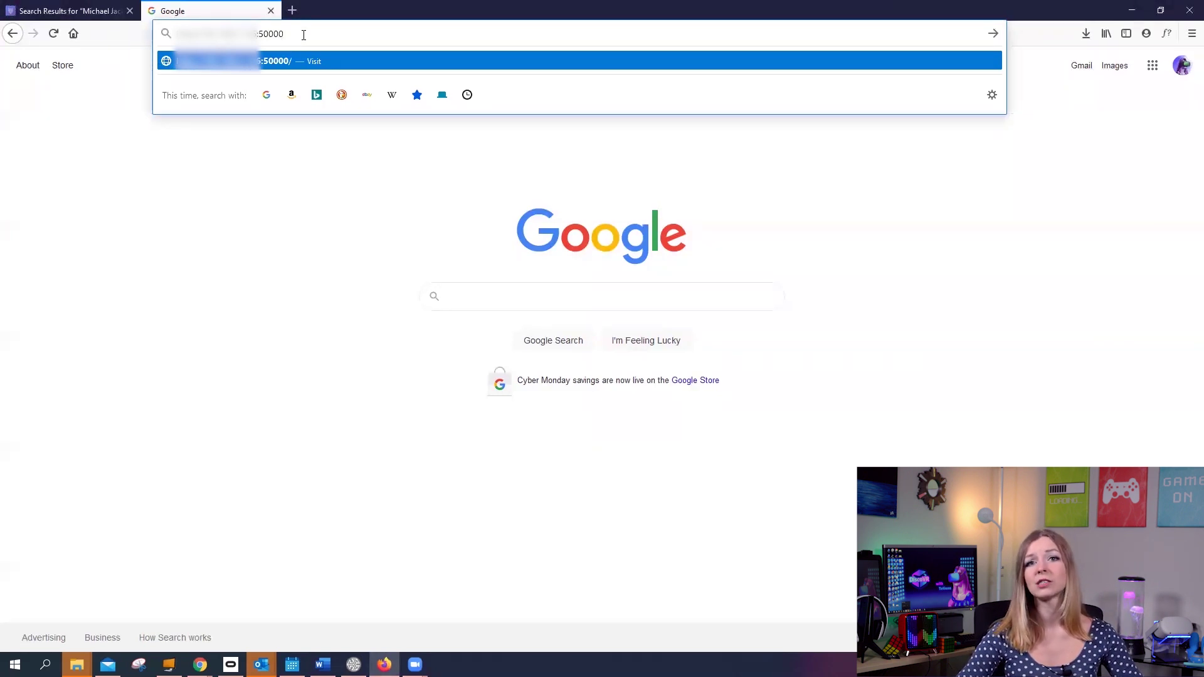
key(Return)
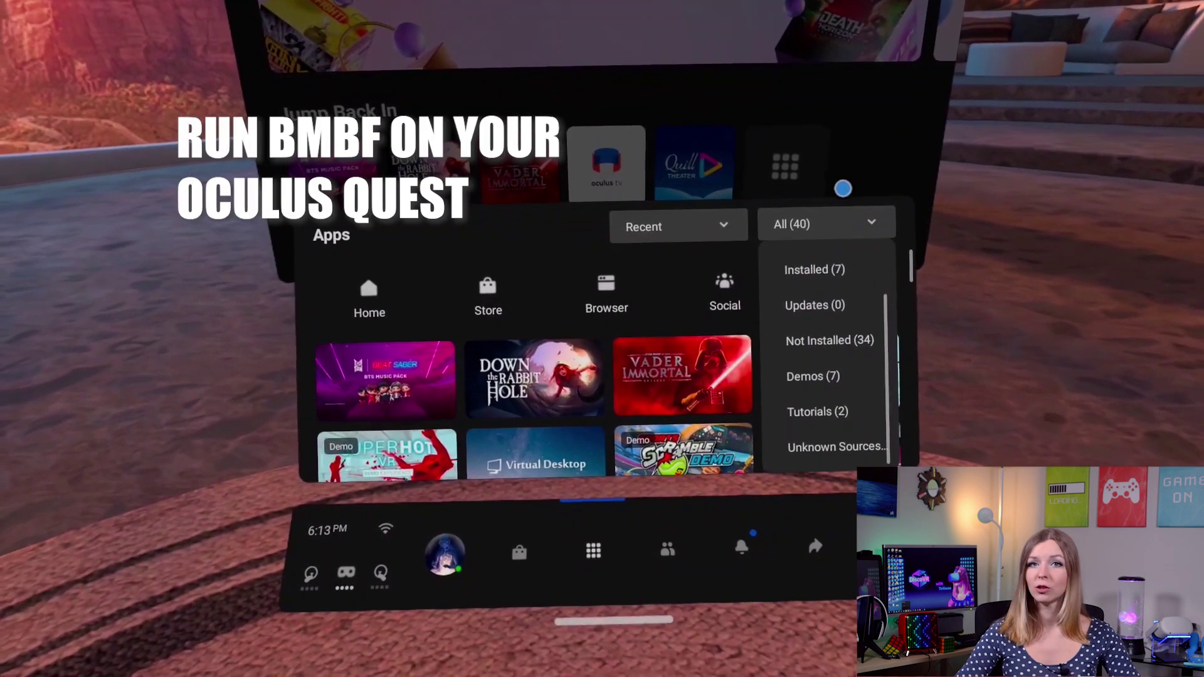
click(833, 441)
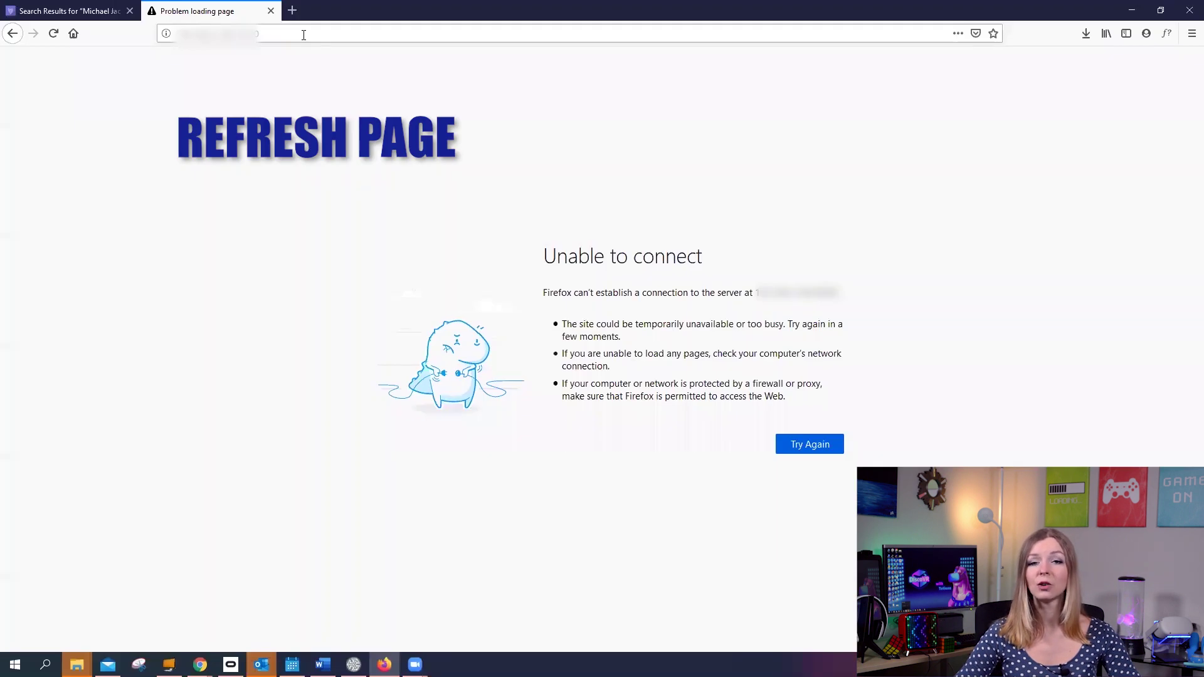
key(F5)
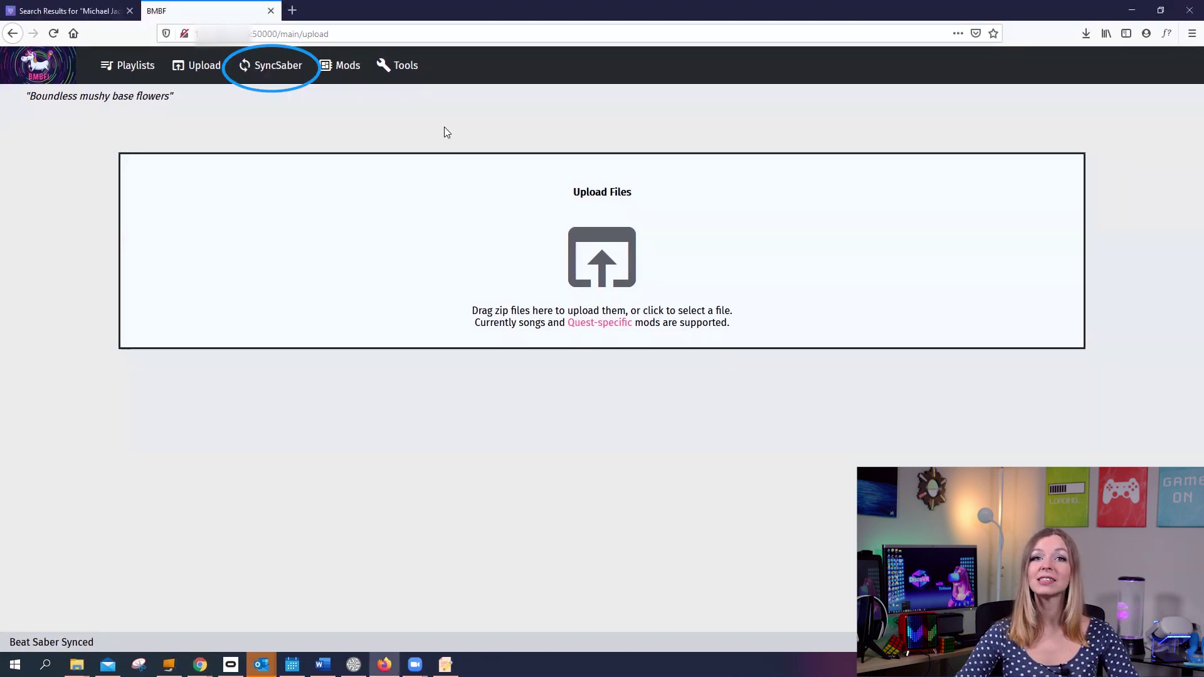
Step: Turn on SyncSaber's BeastSaber Bookmarks feed with Max Songs set to 100
click(268, 72)
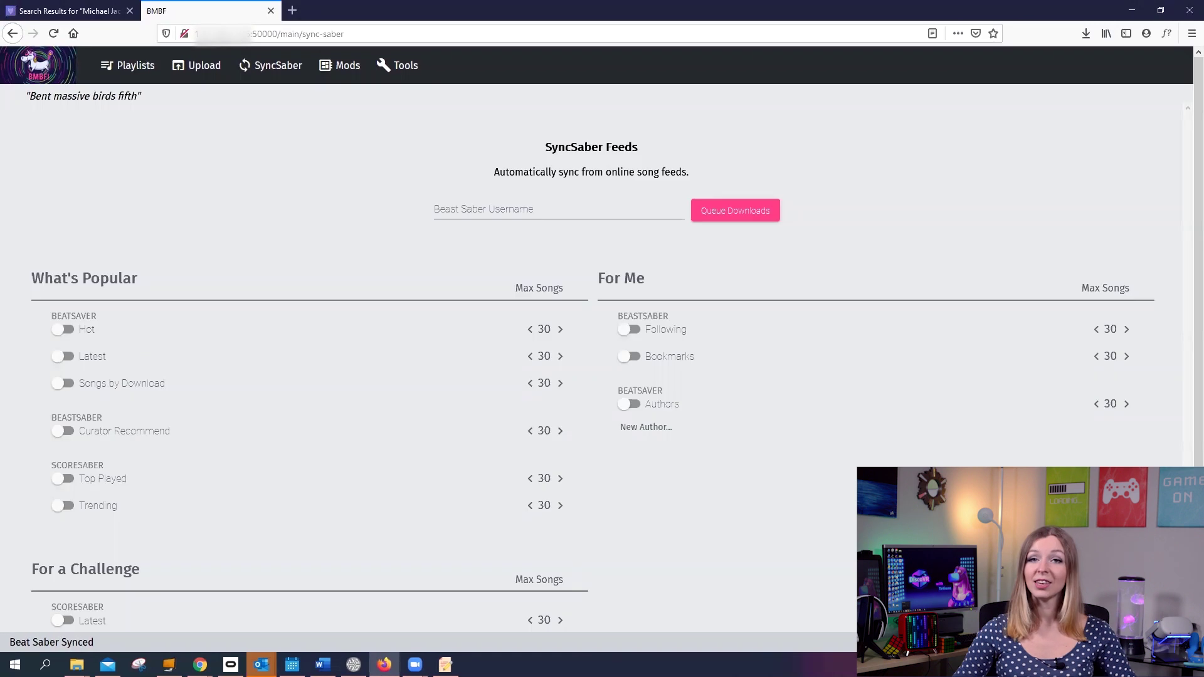
click(631, 357)
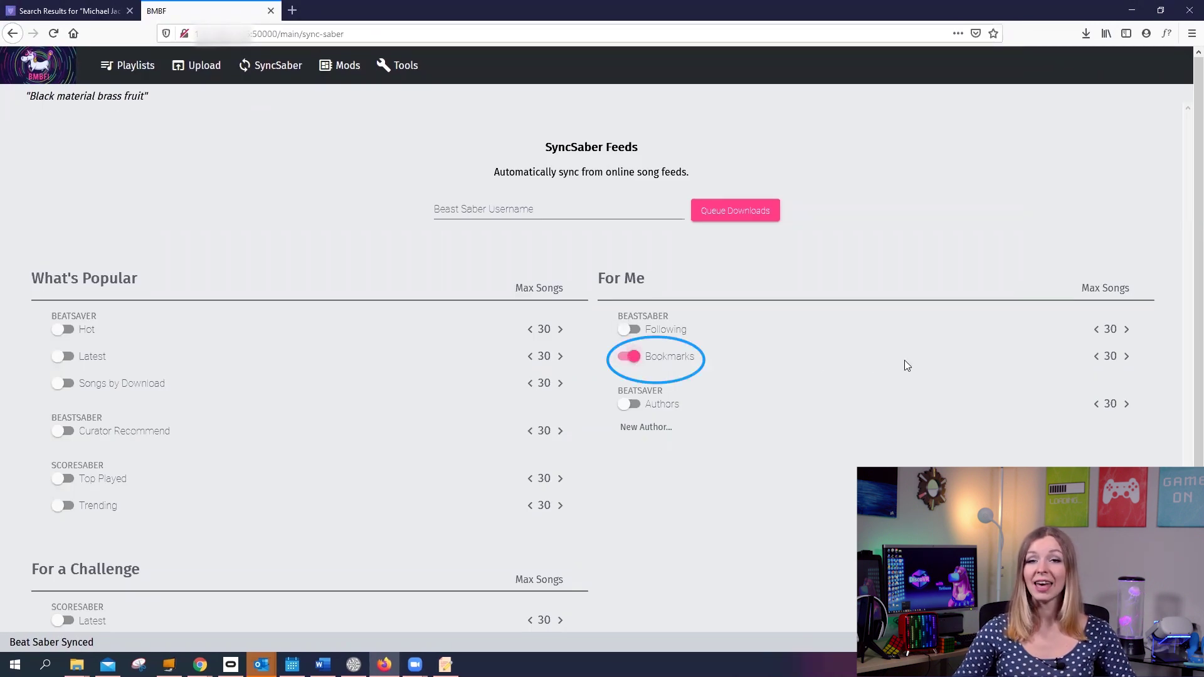
click(1127, 357)
click(1127, 356)
click(1128, 357)
click(1128, 357)
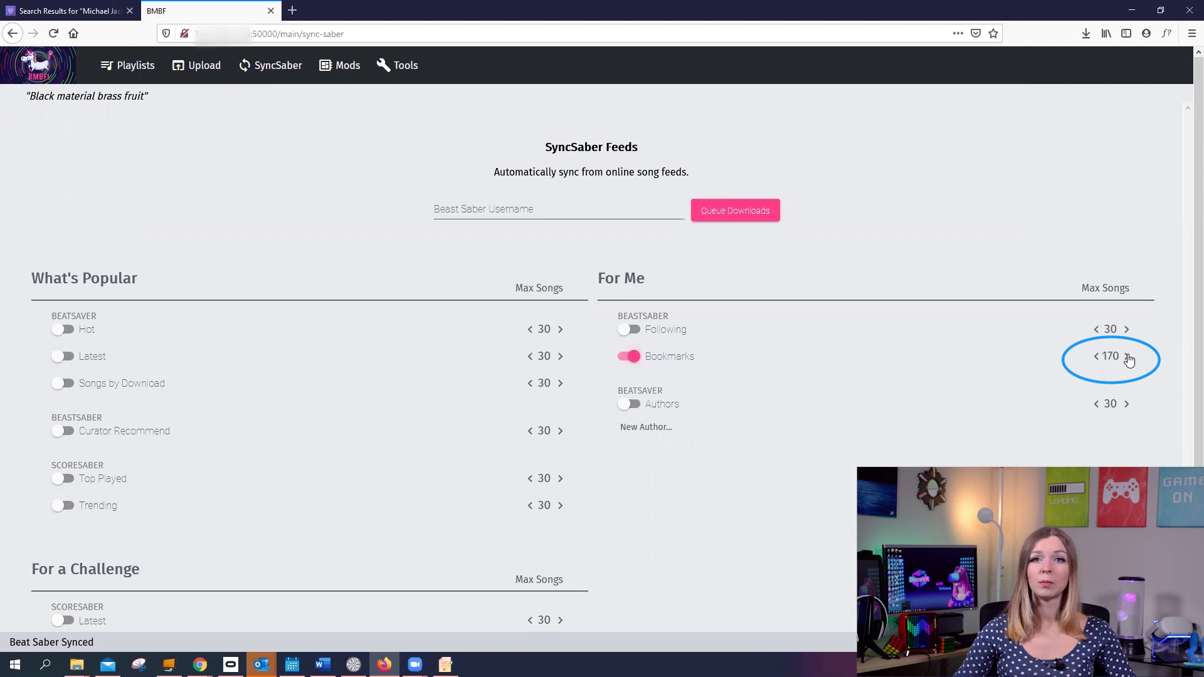
click(1095, 358)
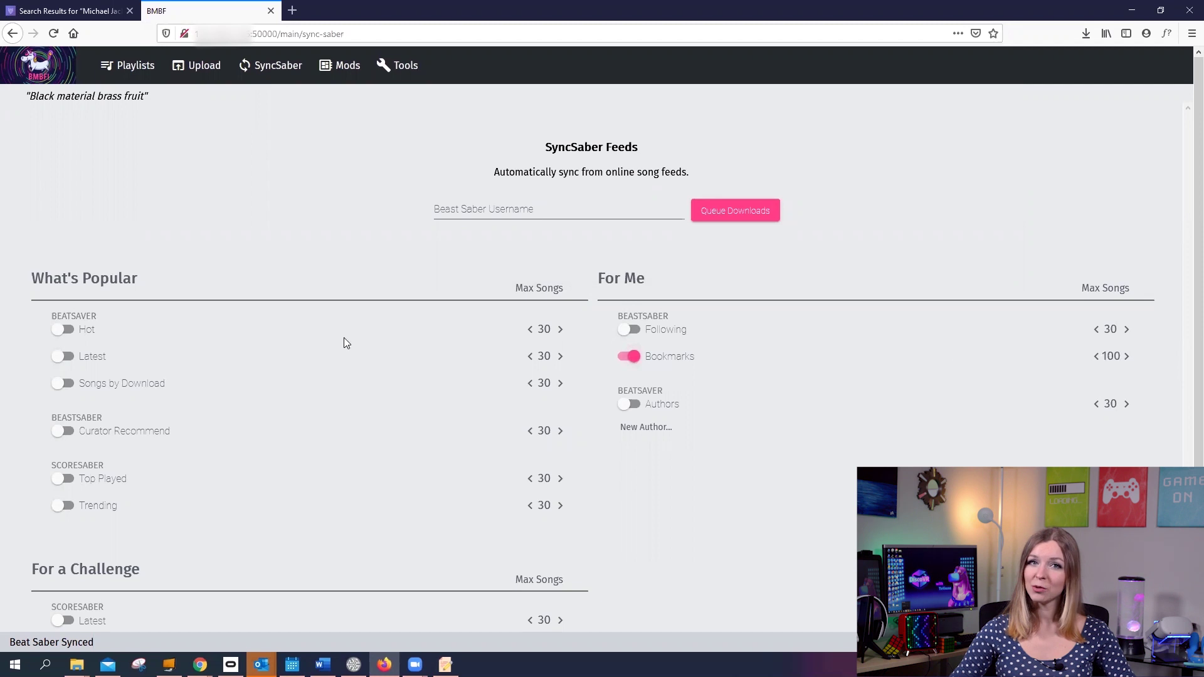
Step: Enter the BeastSaber username, queue the bookmark downloads and sync them to Beat Saber
click(573, 207)
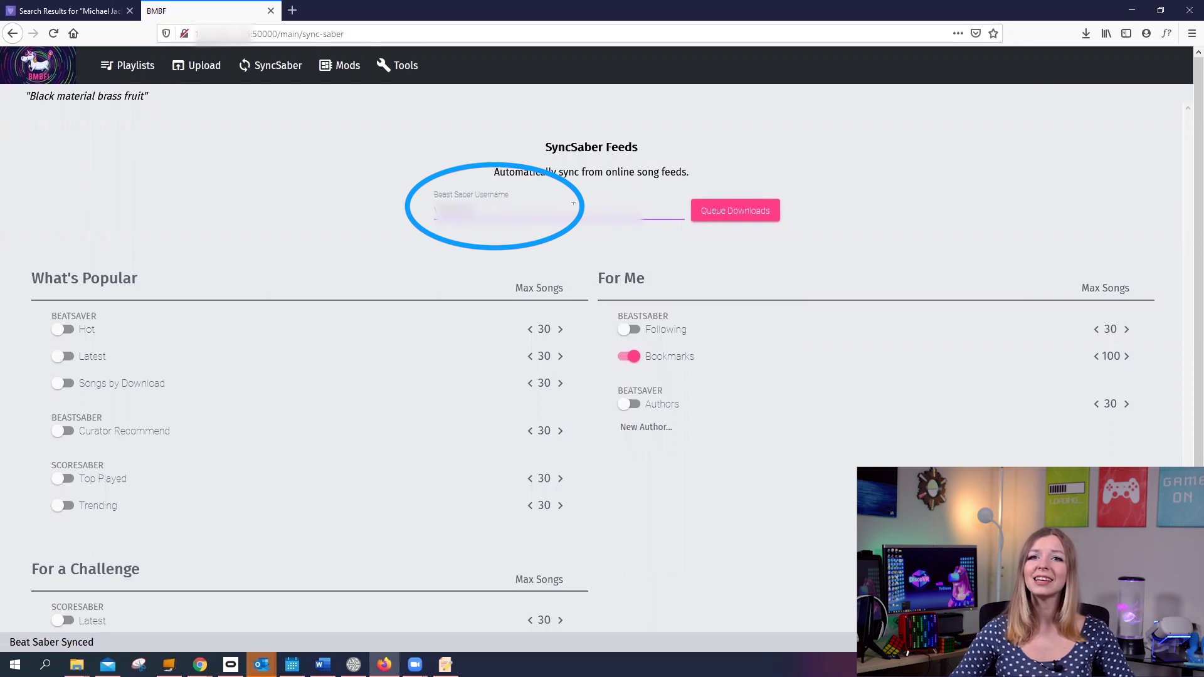
click(732, 214)
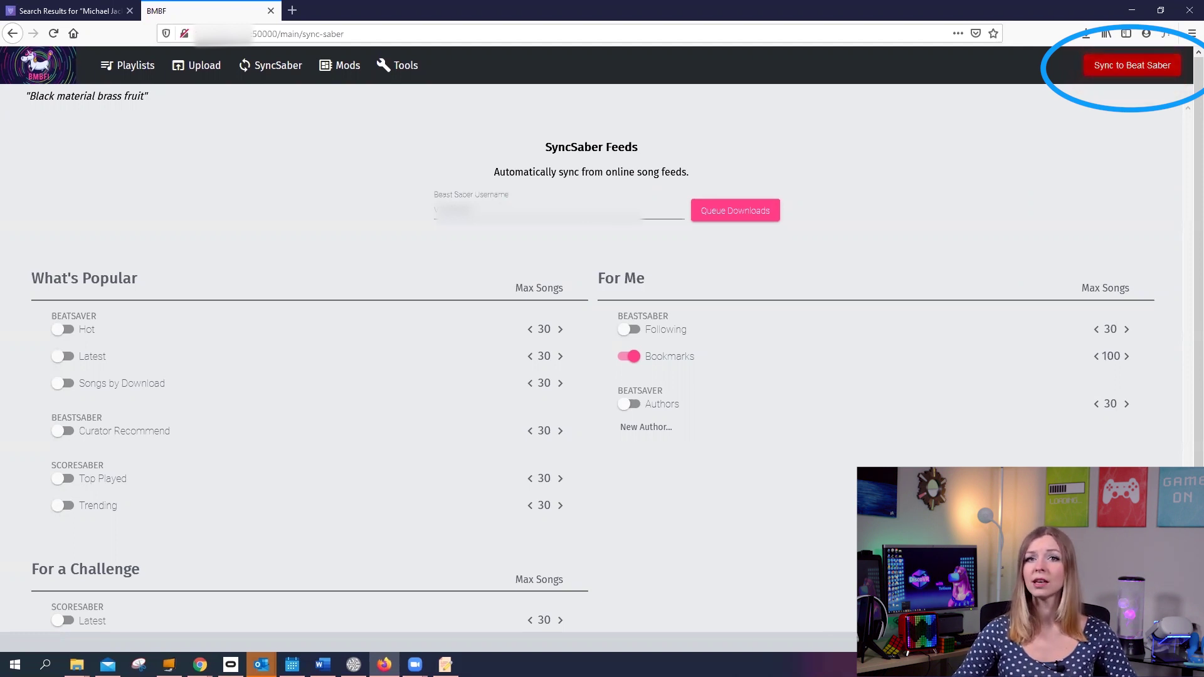
click(1129, 67)
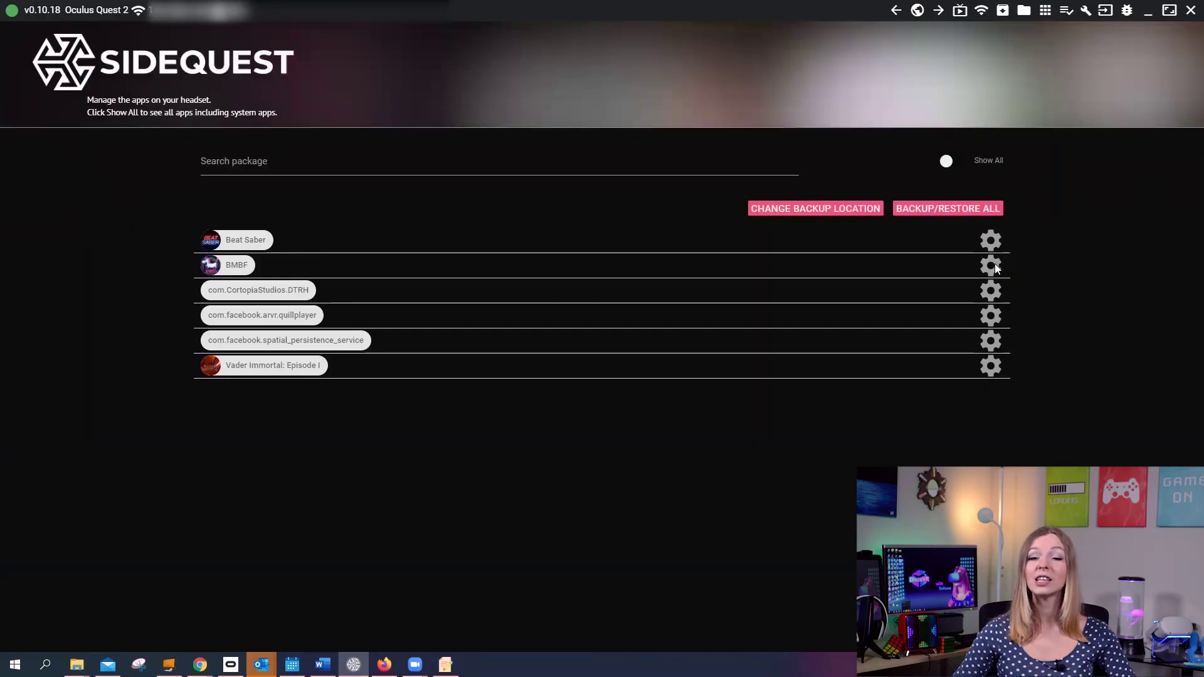
Step: Force close BMBF, then Beat Saber, from their app settings in SideQuest
click(992, 264)
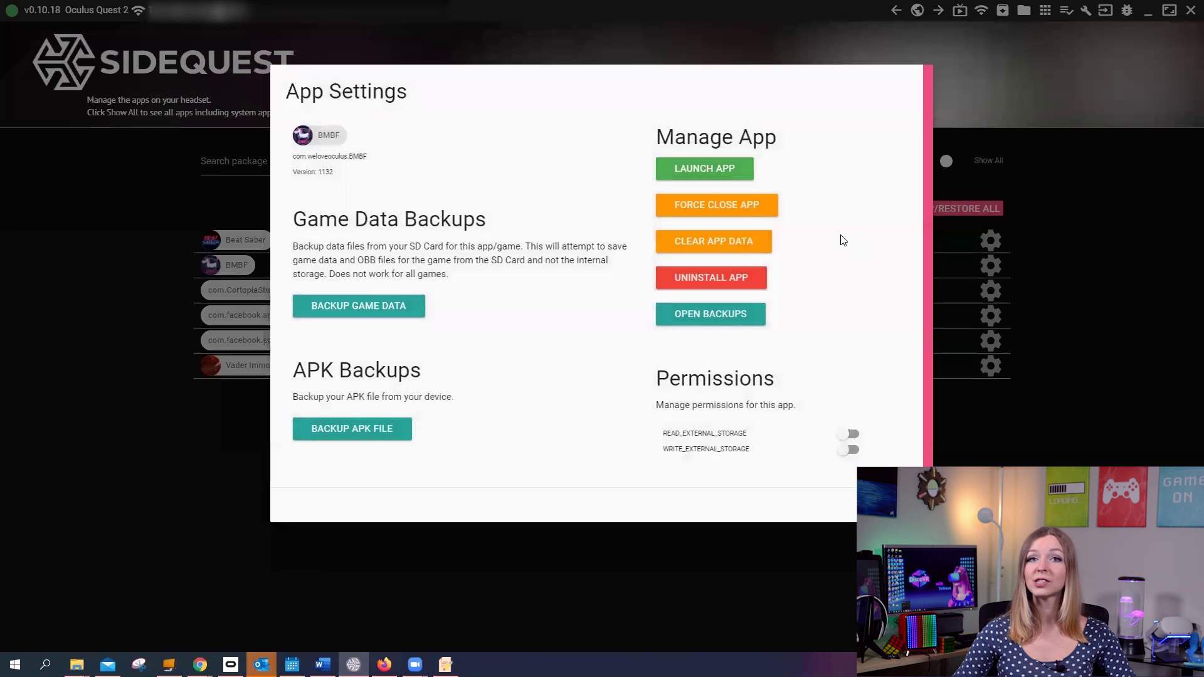
click(743, 210)
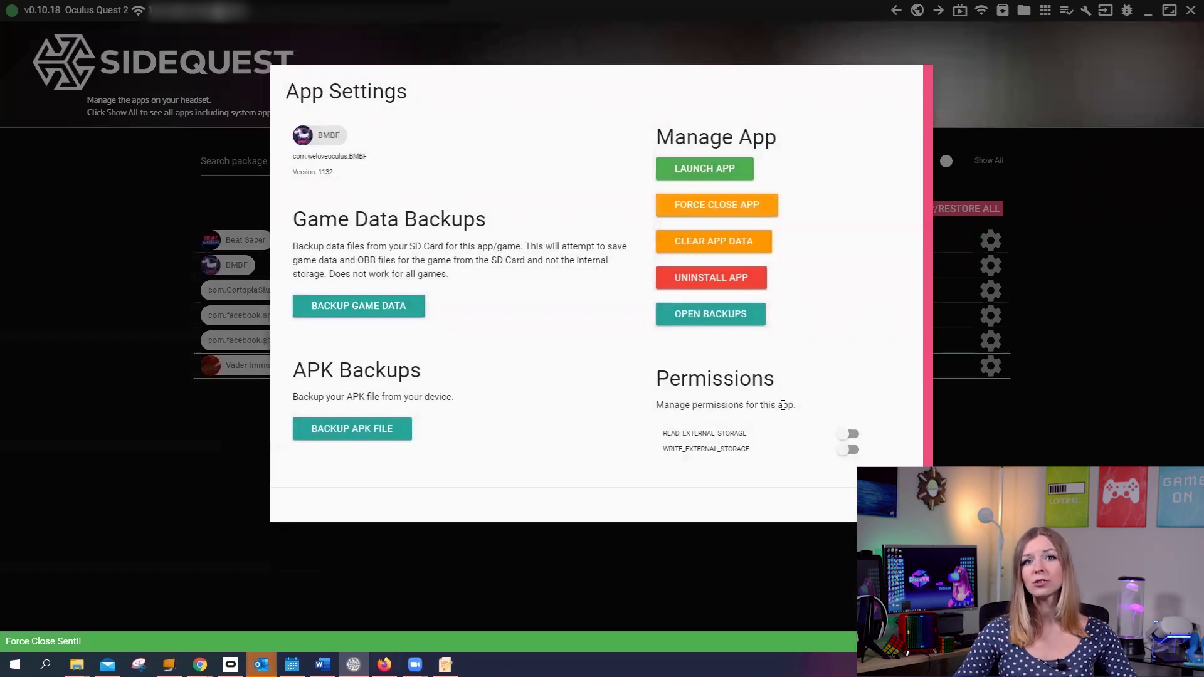
click(992, 238)
click(990, 241)
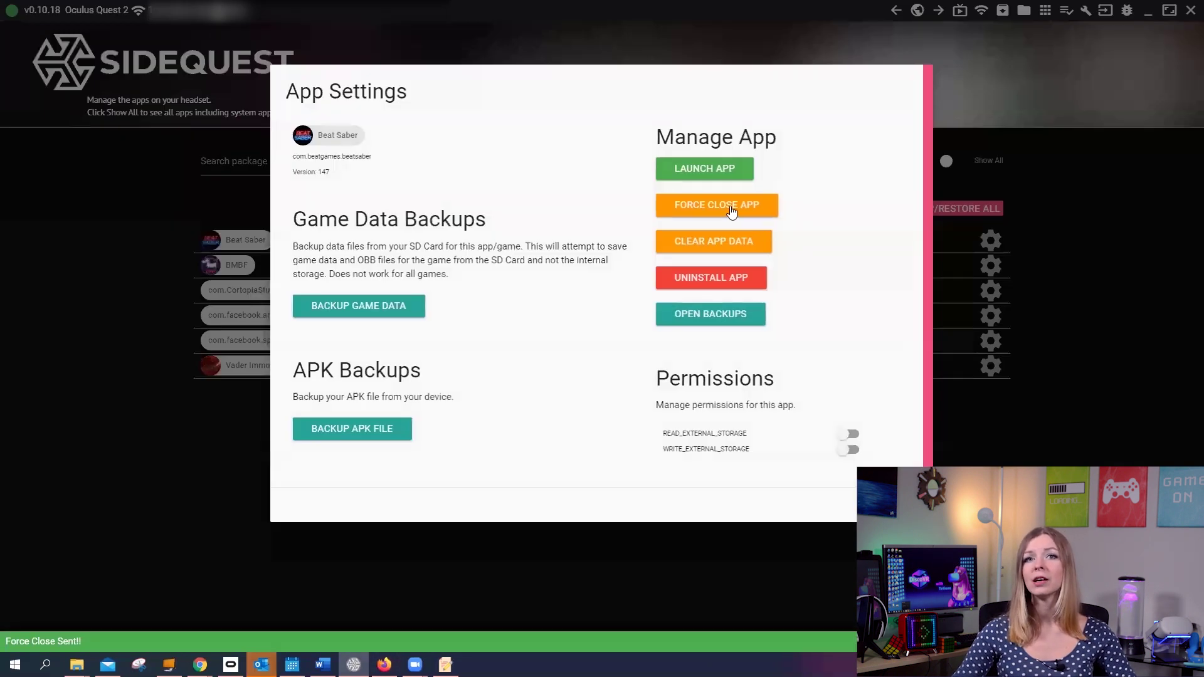
click(731, 211)
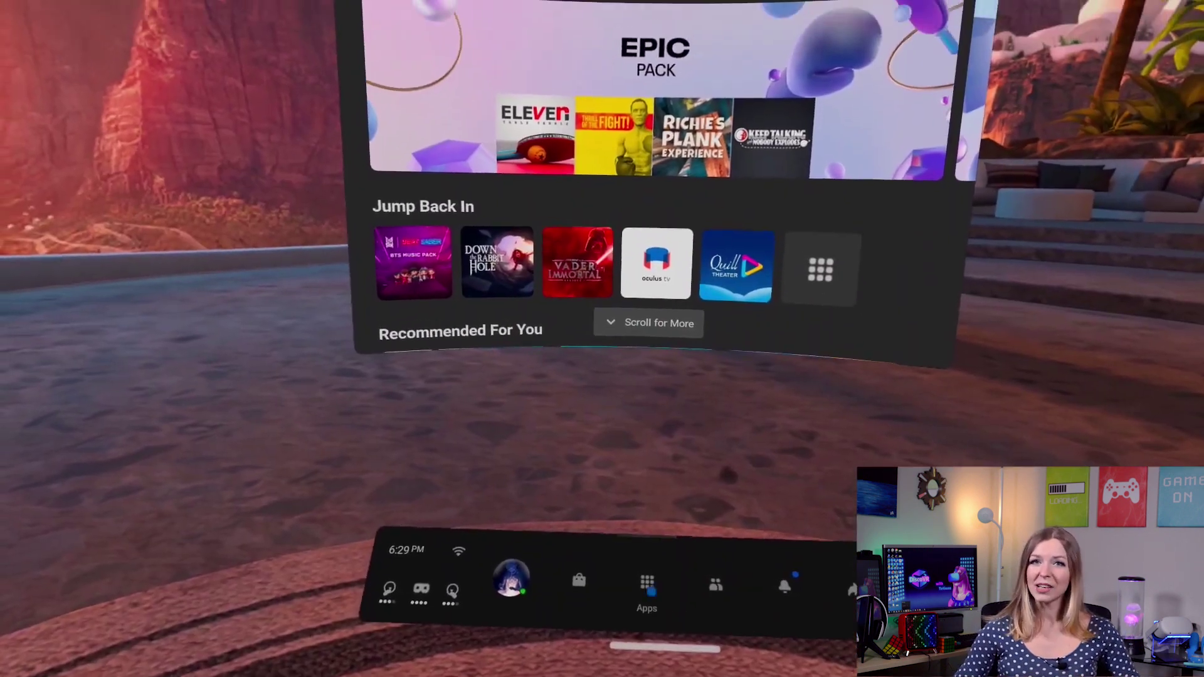
Step: Show all 40 apps, launch Beat Saber, and select the Commercial Pumping song
click(642, 546)
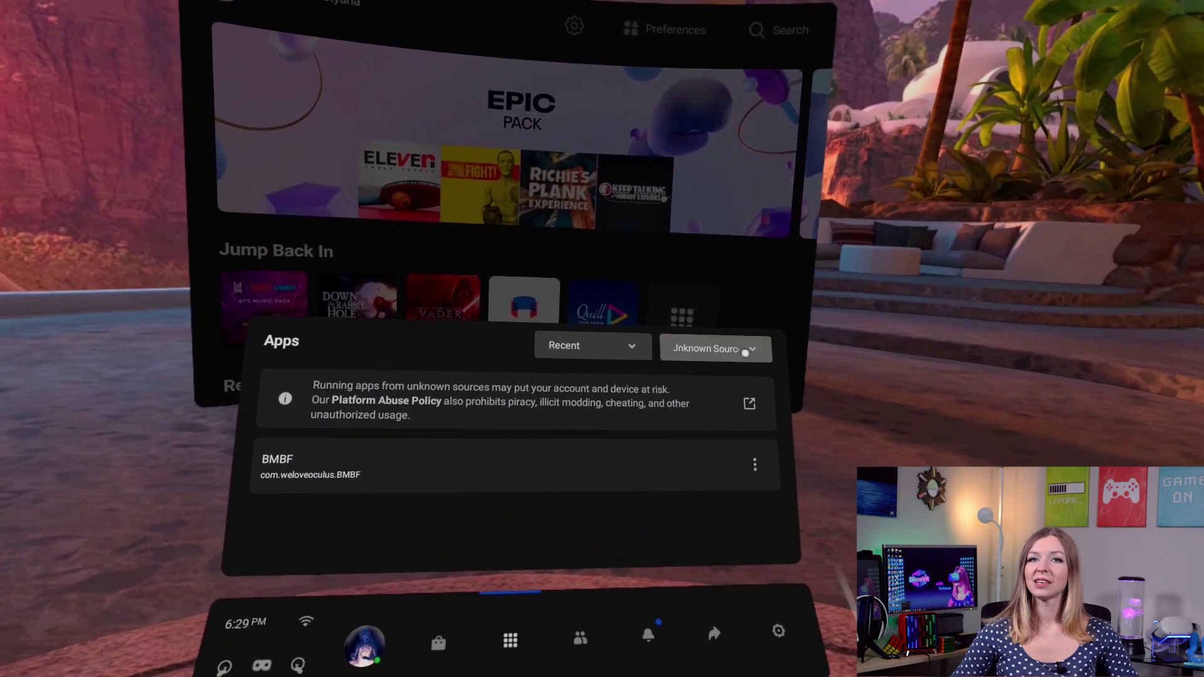
click(721, 343)
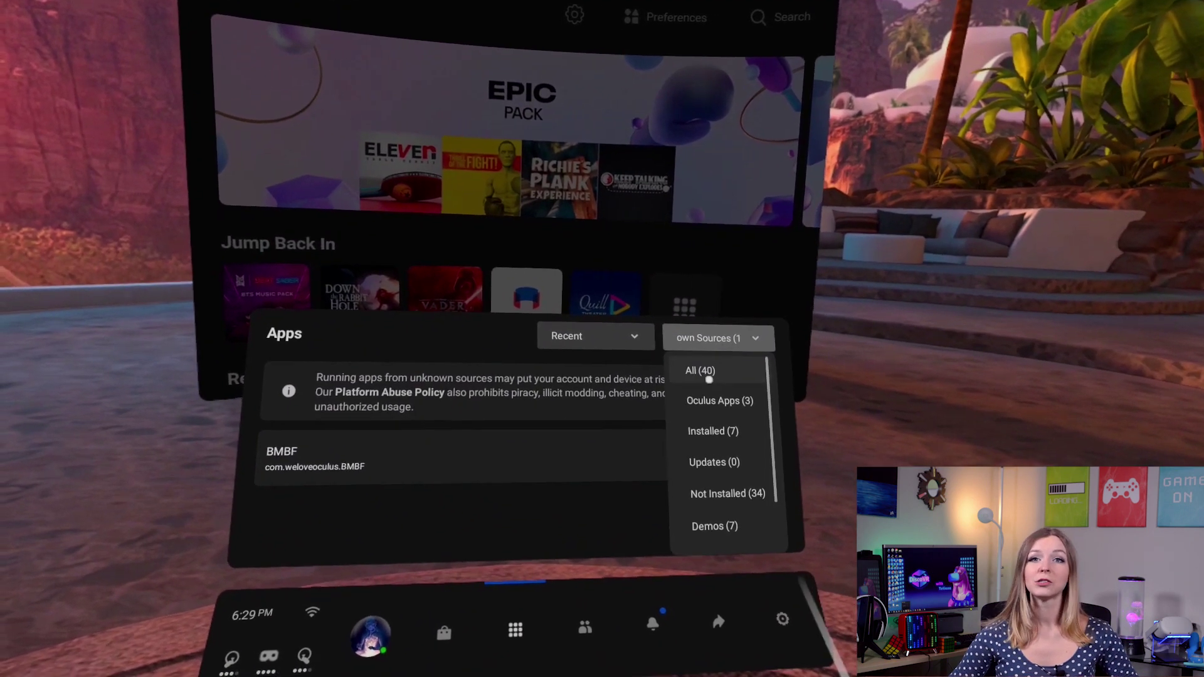
click(699, 369)
mouse_move(390, 460)
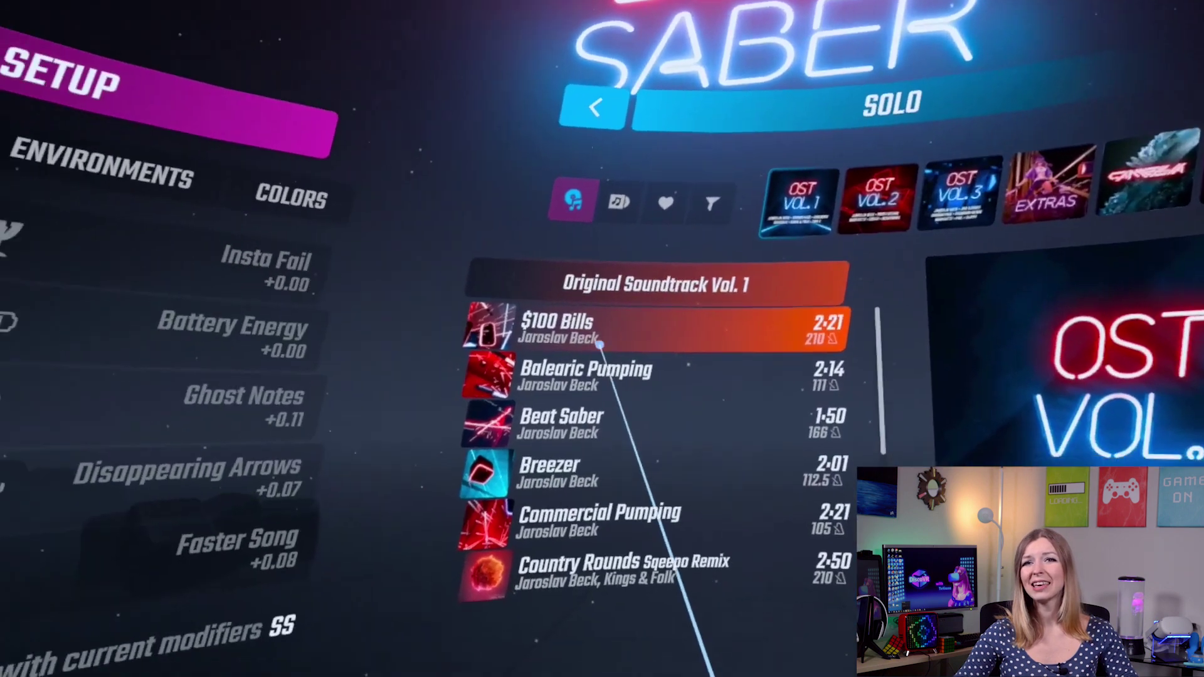
click(555, 617)
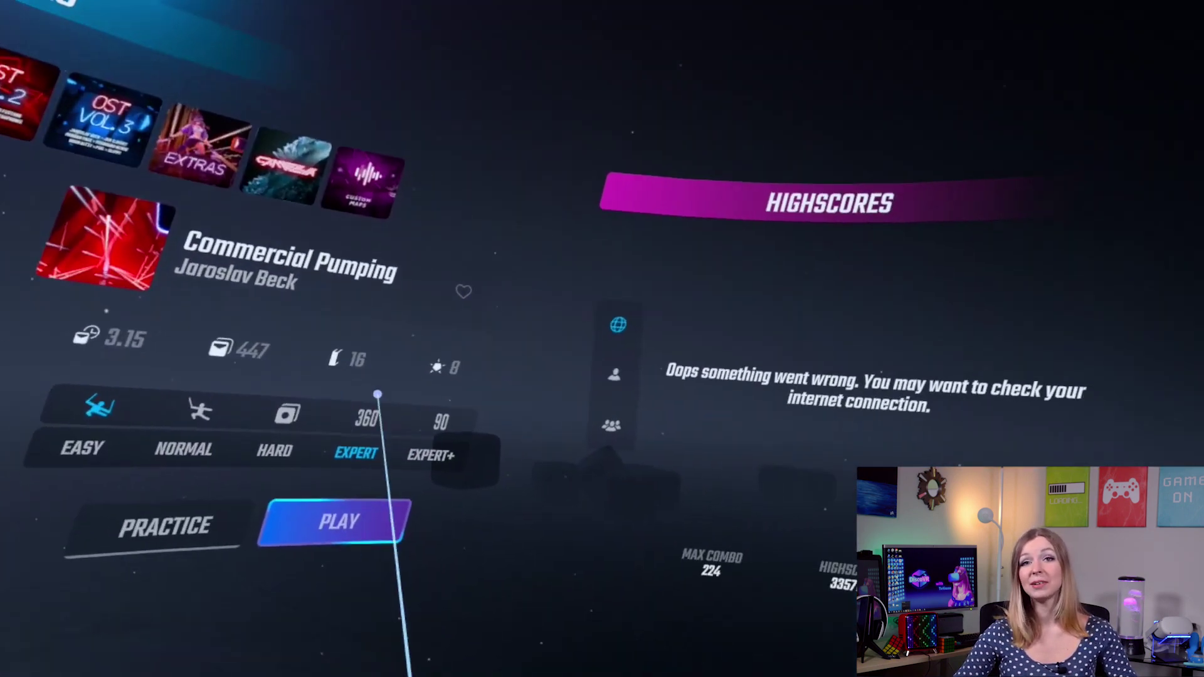